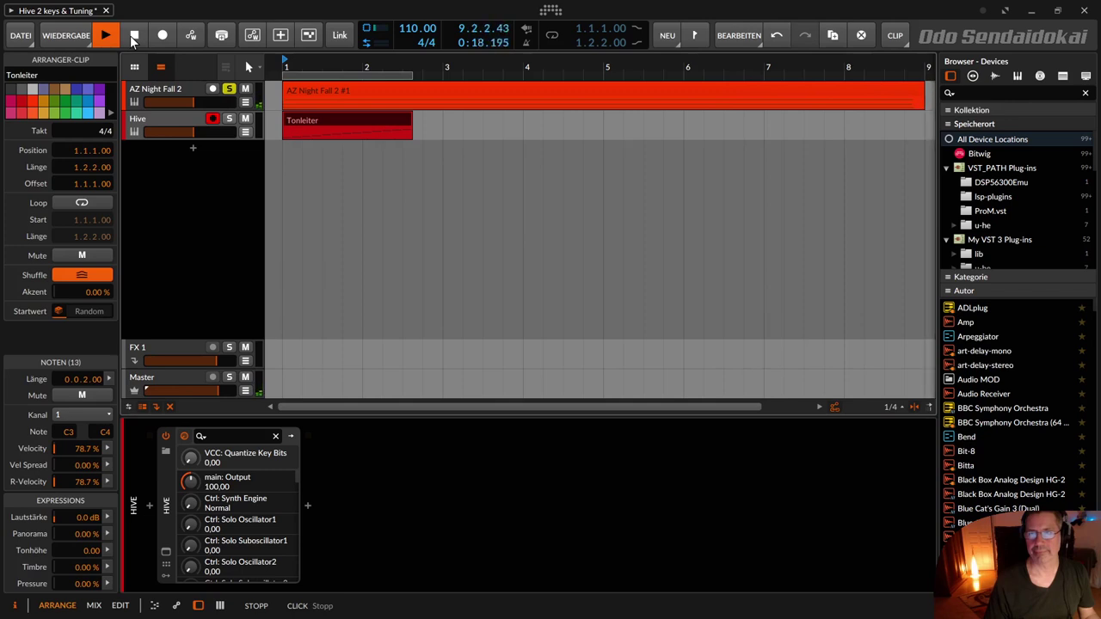
Step: Stop playback, unsolo AZ Night Fall 2 and turn on arrangement looping
left_click(133, 36)
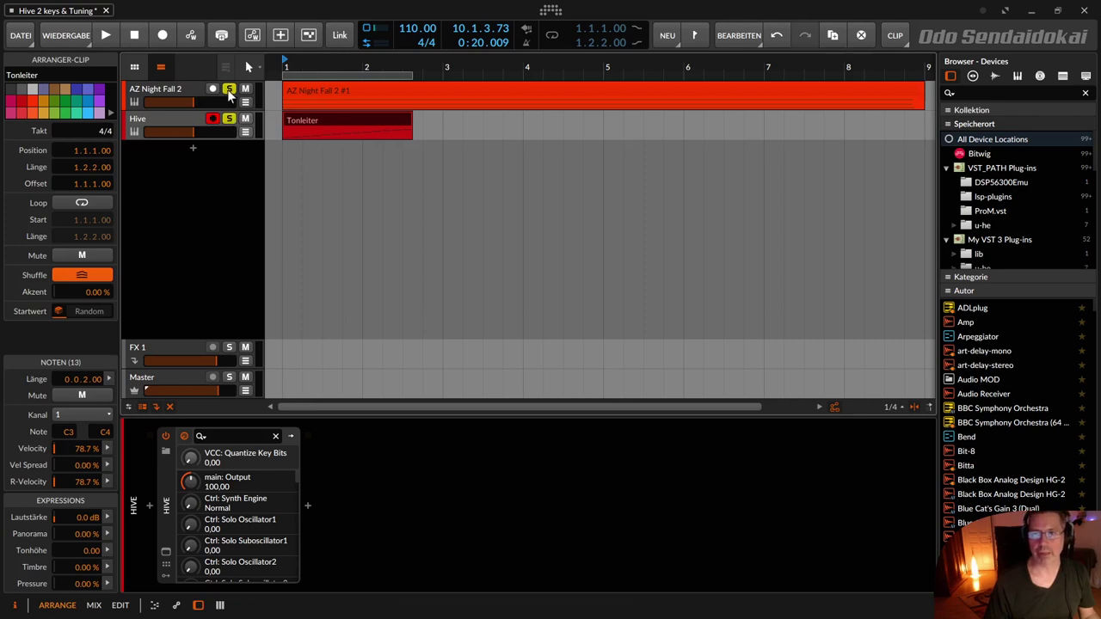
left_click(229, 88)
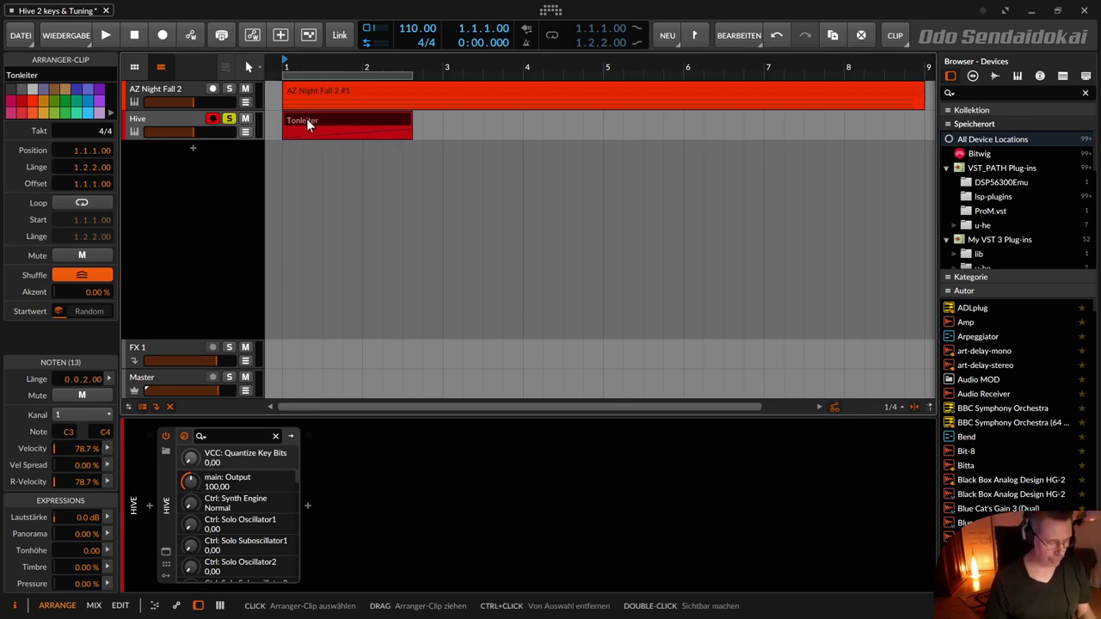
key("ctrl+l")
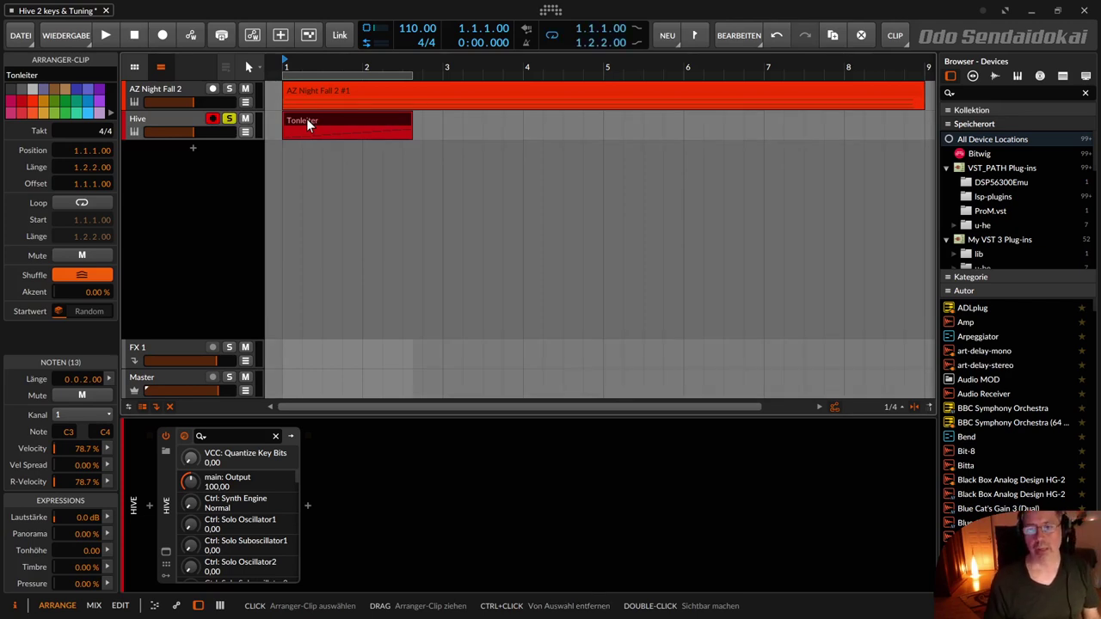
Step: Play the Hive track's Tonleiter clip briefly, then stop with the playhead back at 1.1.1.00
left_click(149, 120)
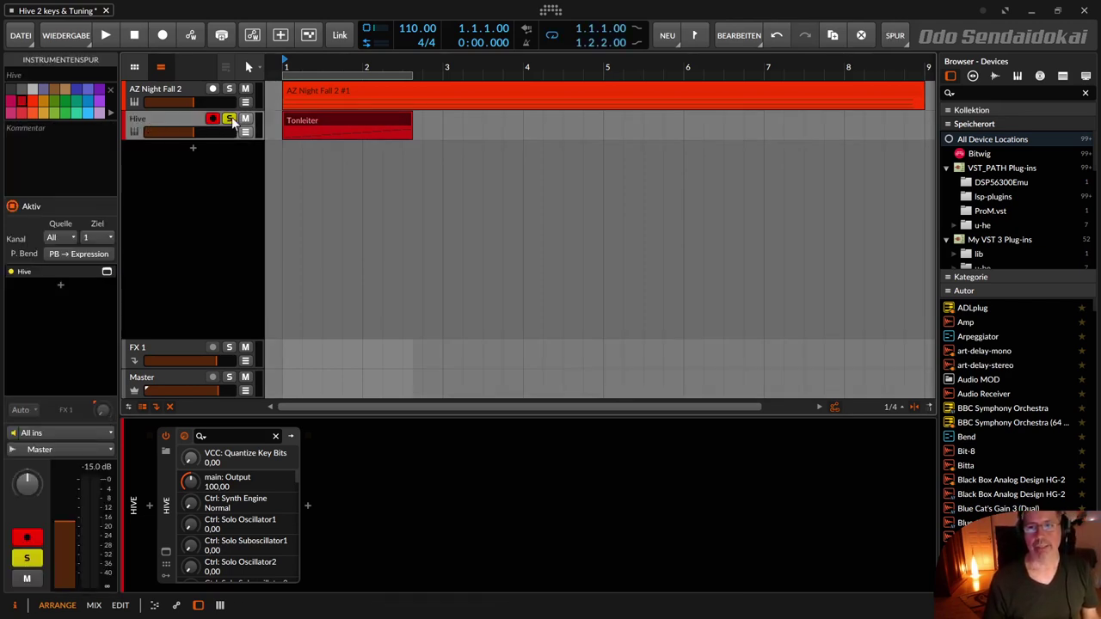
left_click(317, 121)
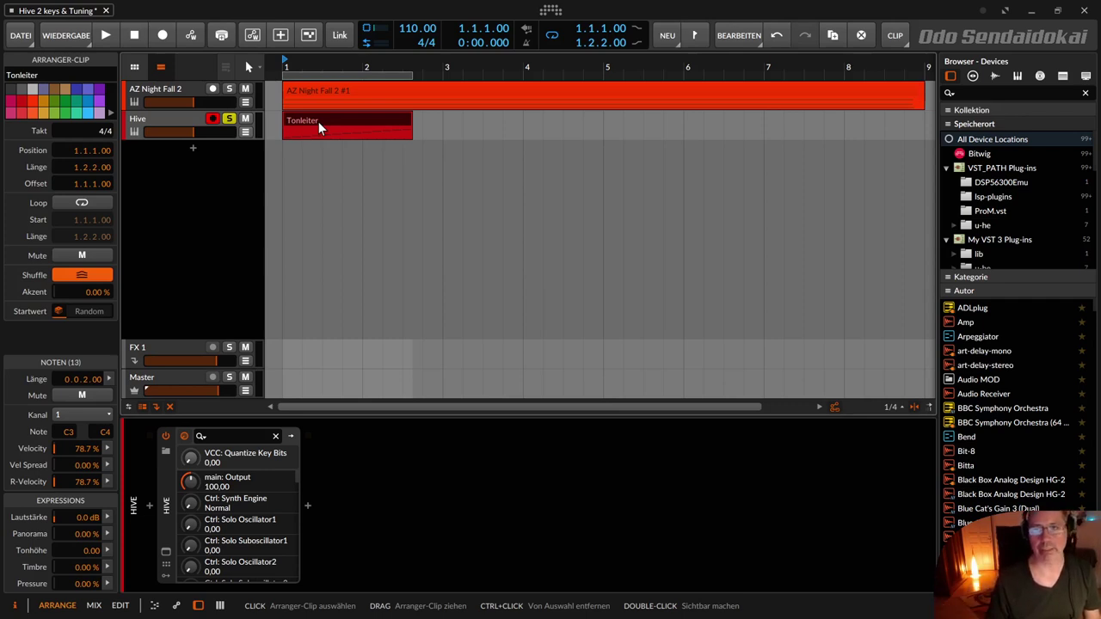
key("space")
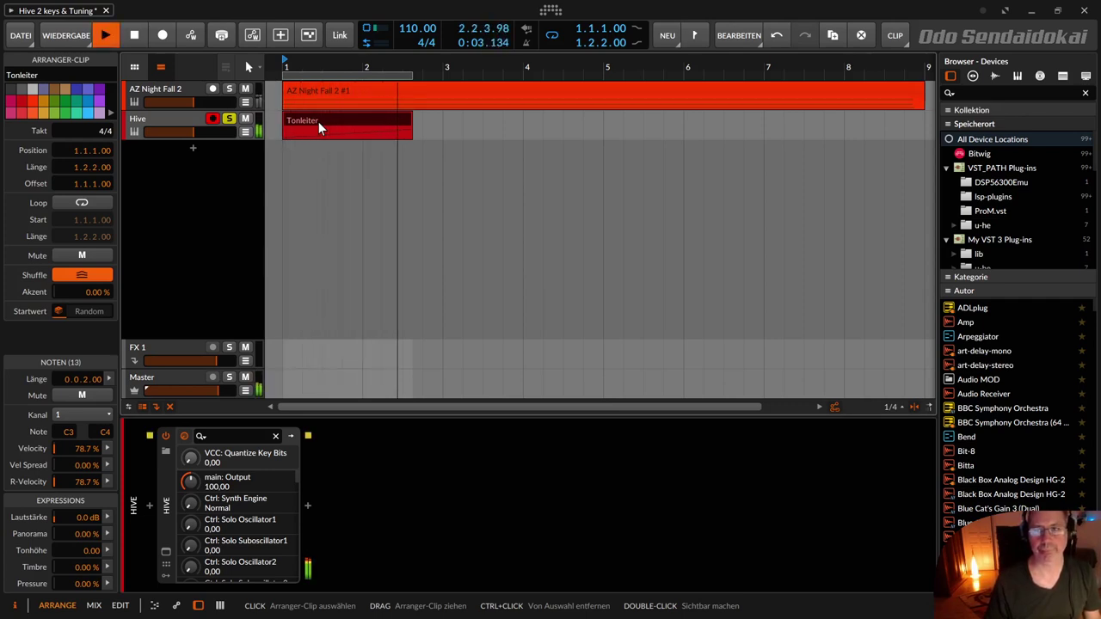
left_click(134, 38)
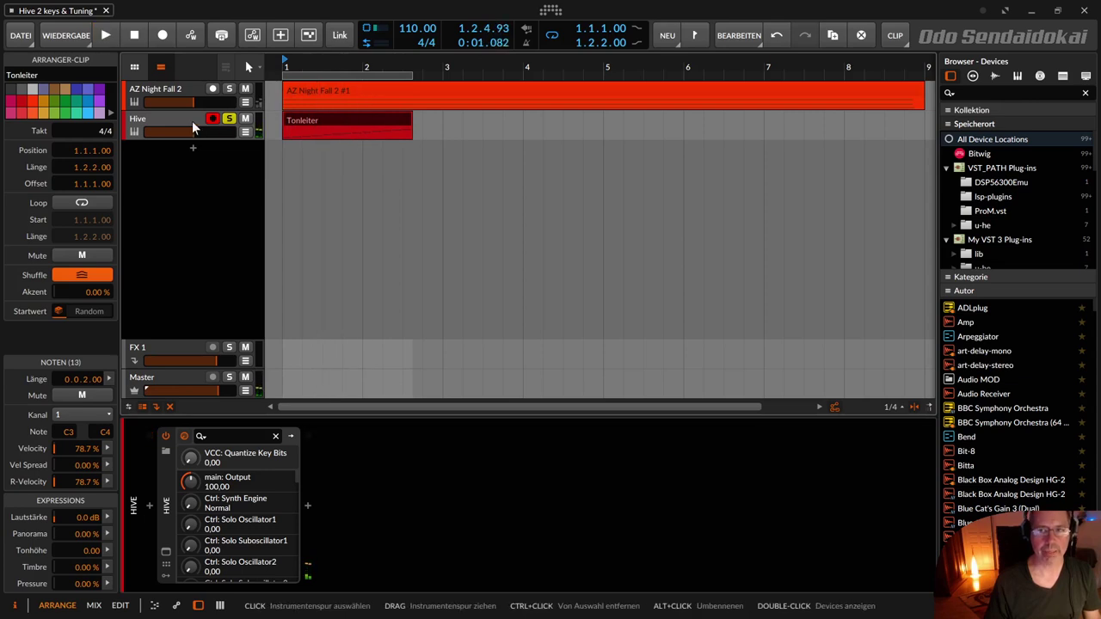
left_click(134, 38)
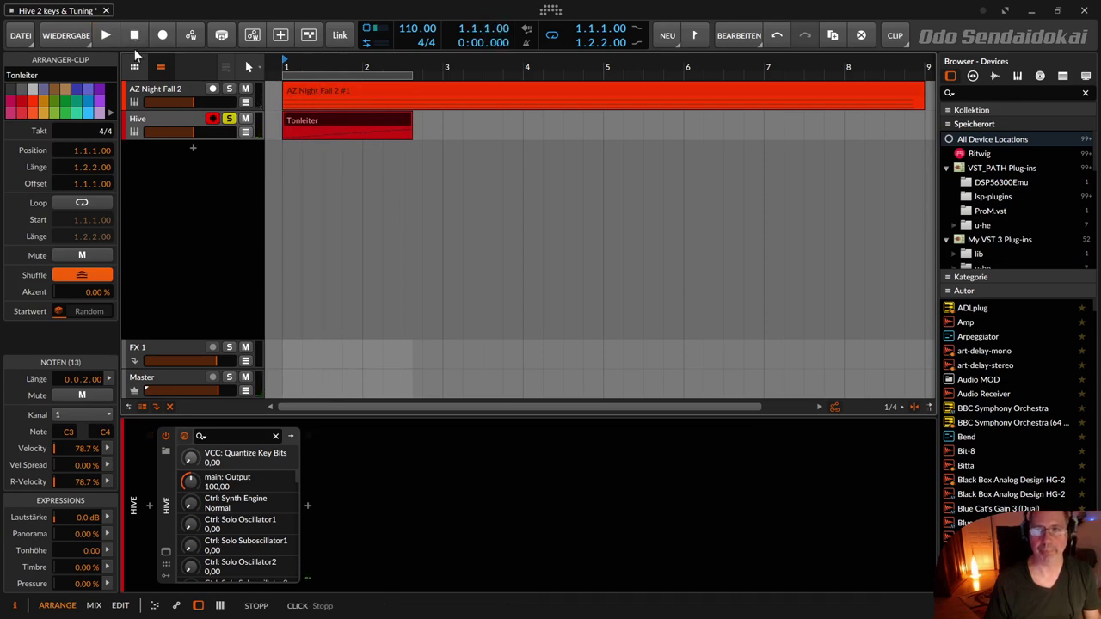
Step: Open Hive's plug-in window, browse the Matrix A and B pages, and return to Keys
left_click(166, 552)
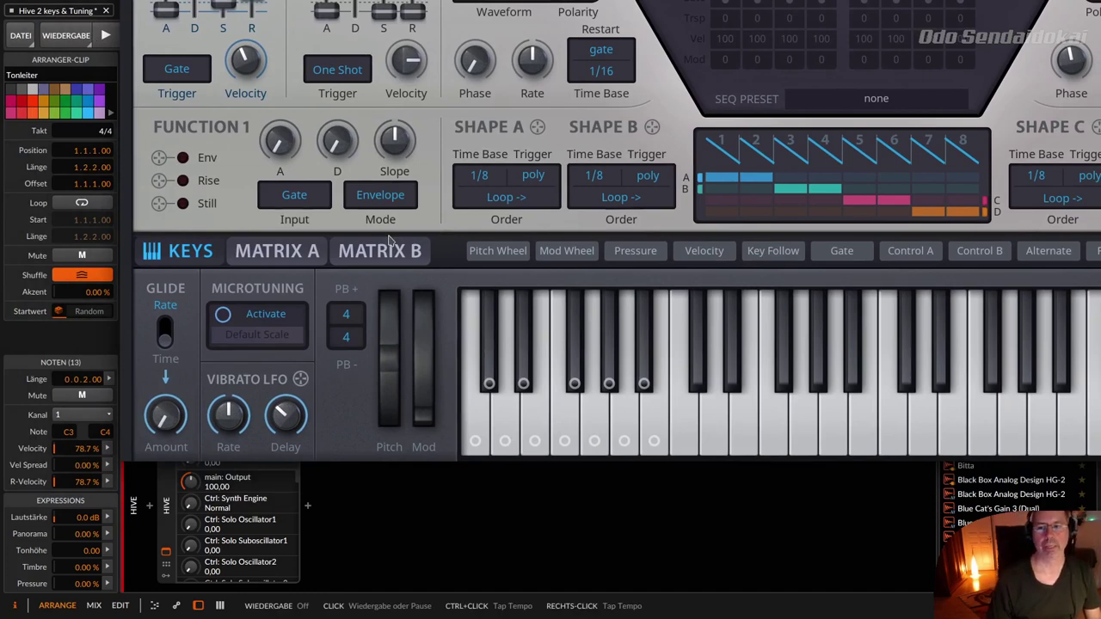
left_click(276, 262)
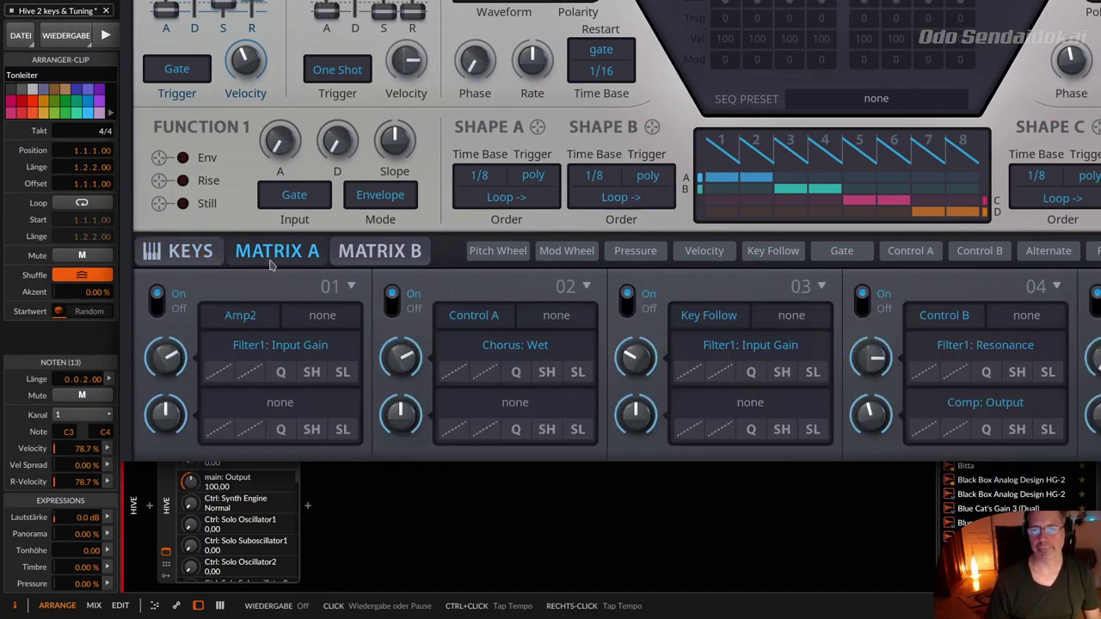
left_click(351, 258)
left_click(297, 258)
left_click(190, 248)
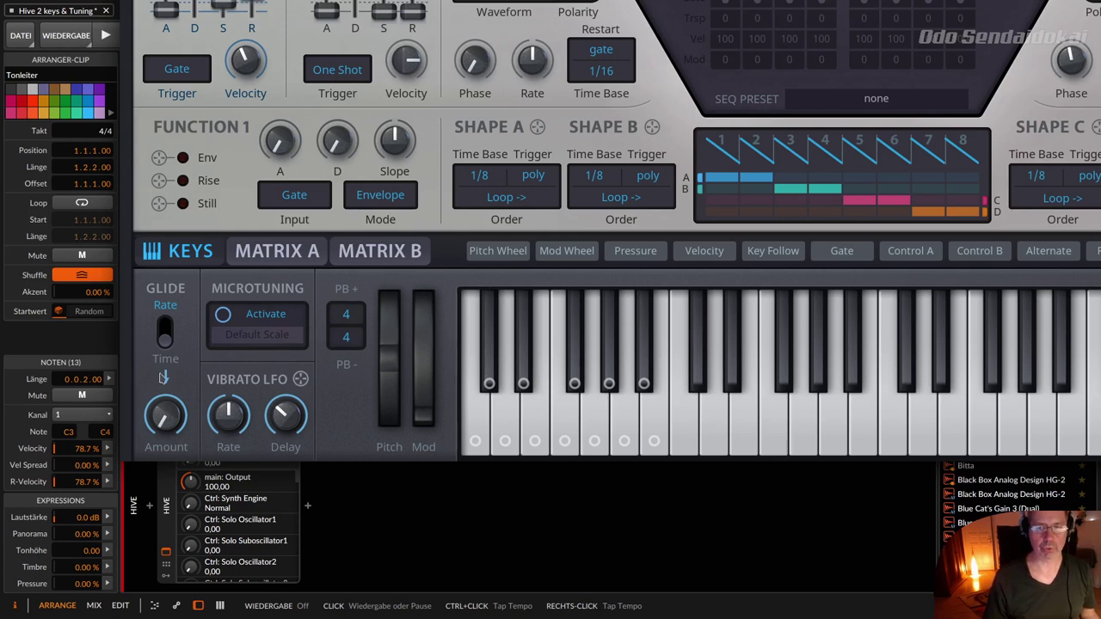
Step: Turn up the Glide Amount knob and switch glide to Rate mode while the scale plays
left_click_drag(172, 409, 169, 490)
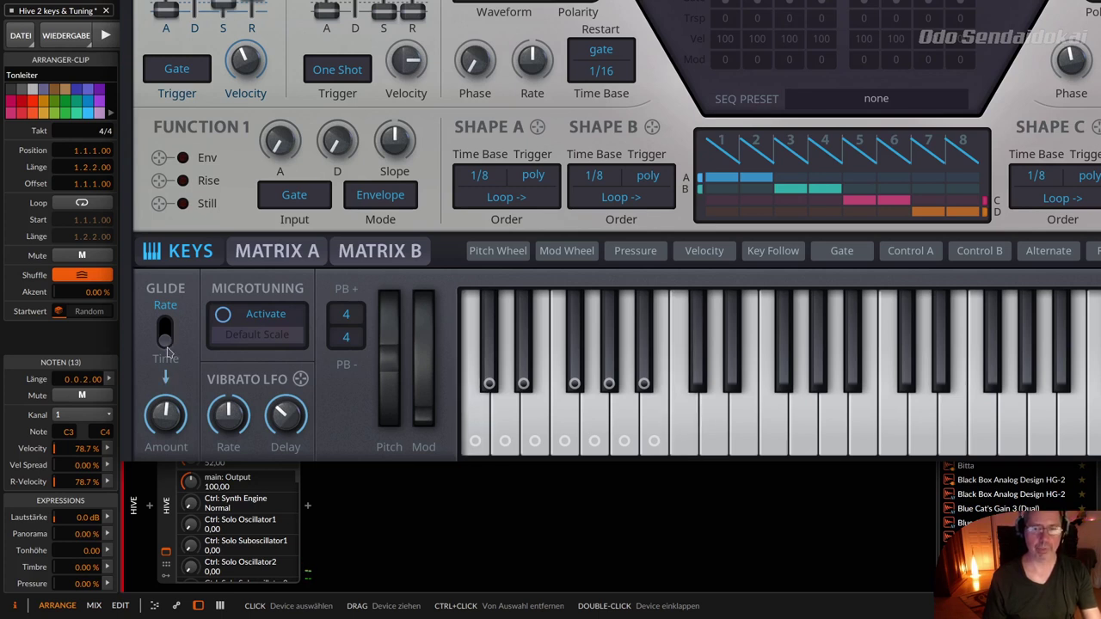
left_click(167, 347)
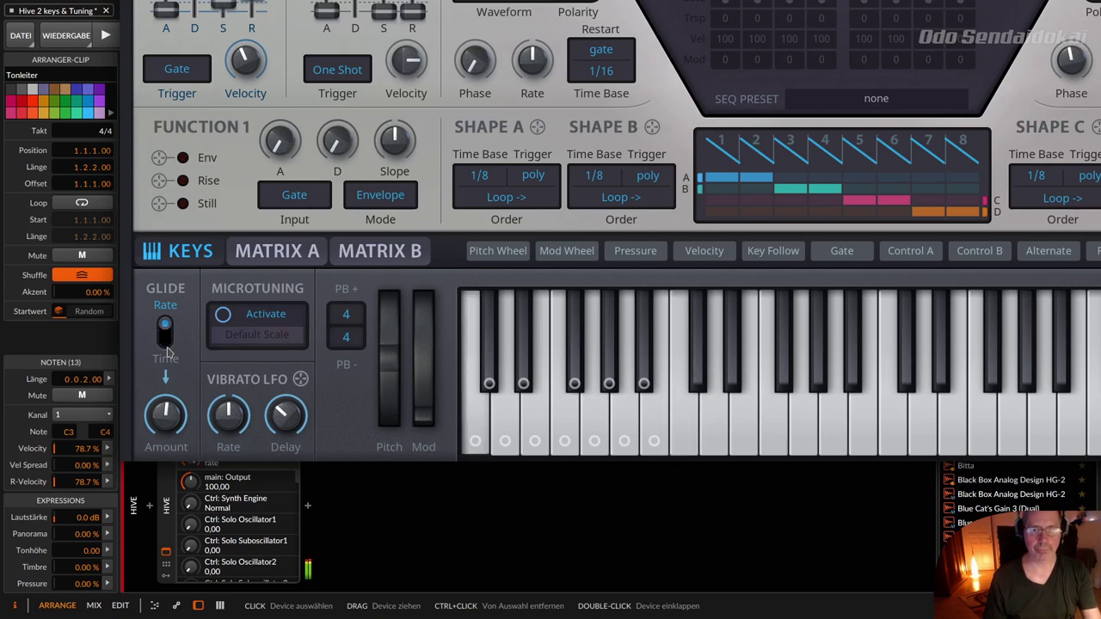
left_click(167, 346)
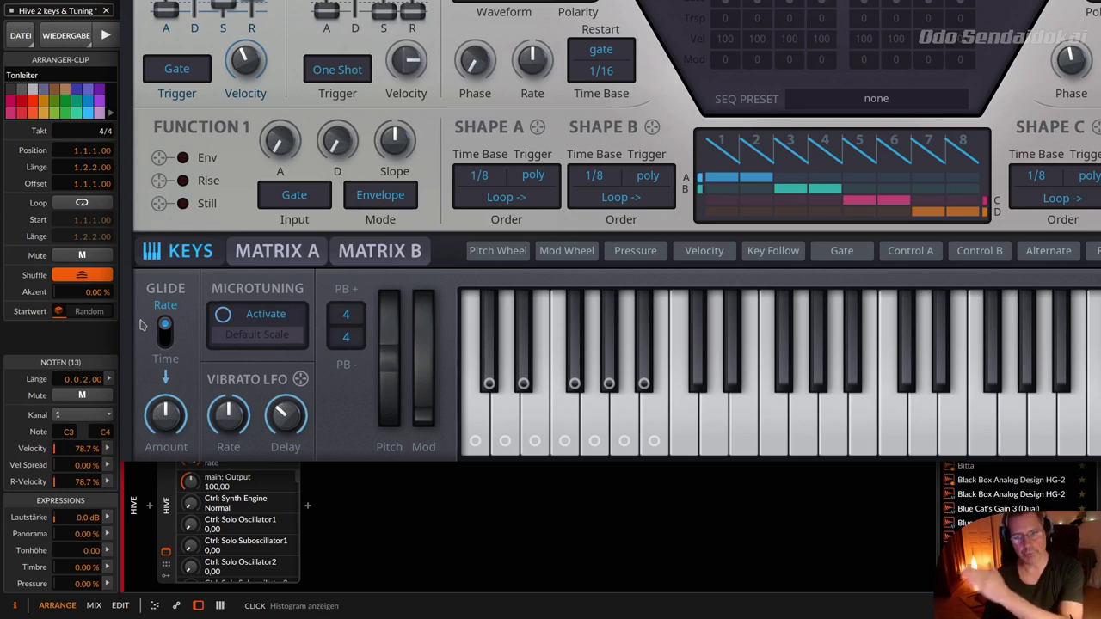
Step: Toggle glide between Time and Rate modes, ending on Time
left_click(165, 343)
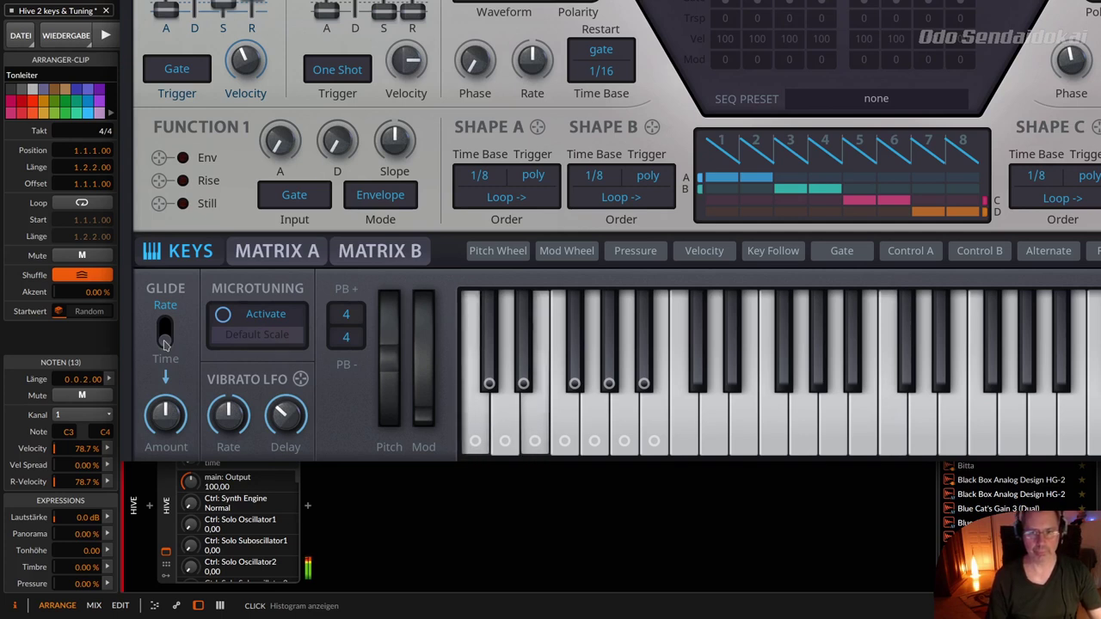
left_click(164, 343)
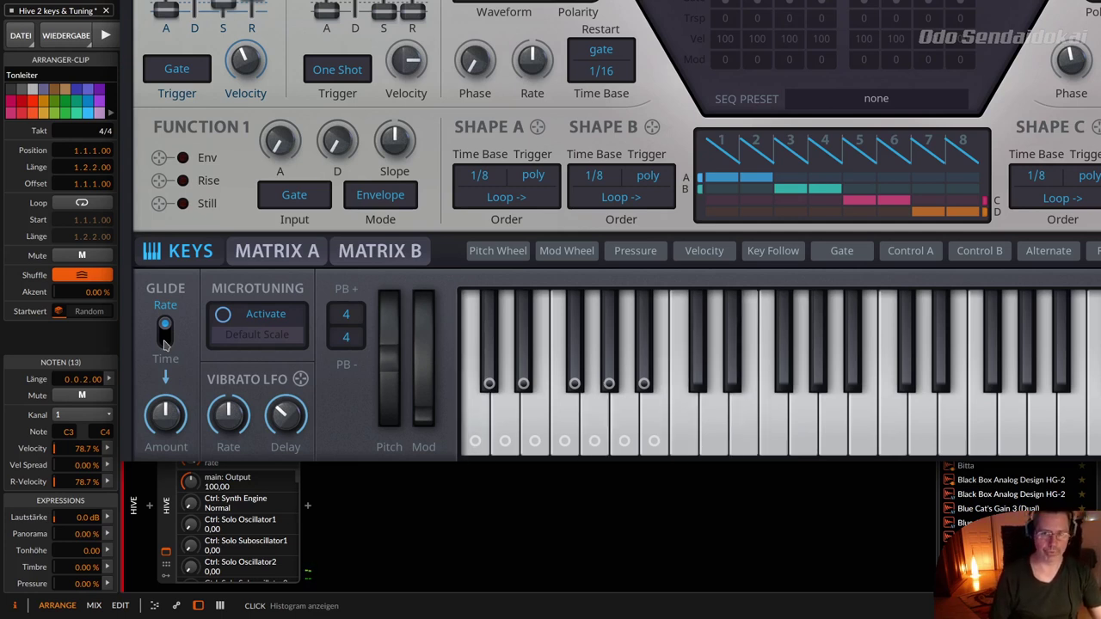
left_click(165, 336)
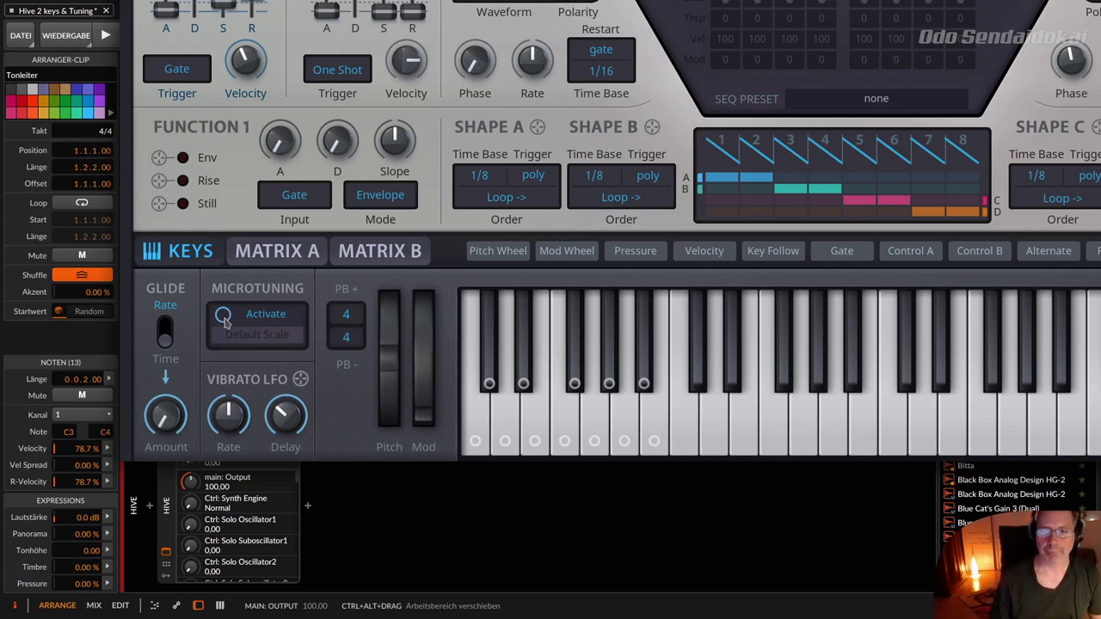
Step: Activate microtuning and browse the Default Scale tuning list without choosing one
left_click(223, 316)
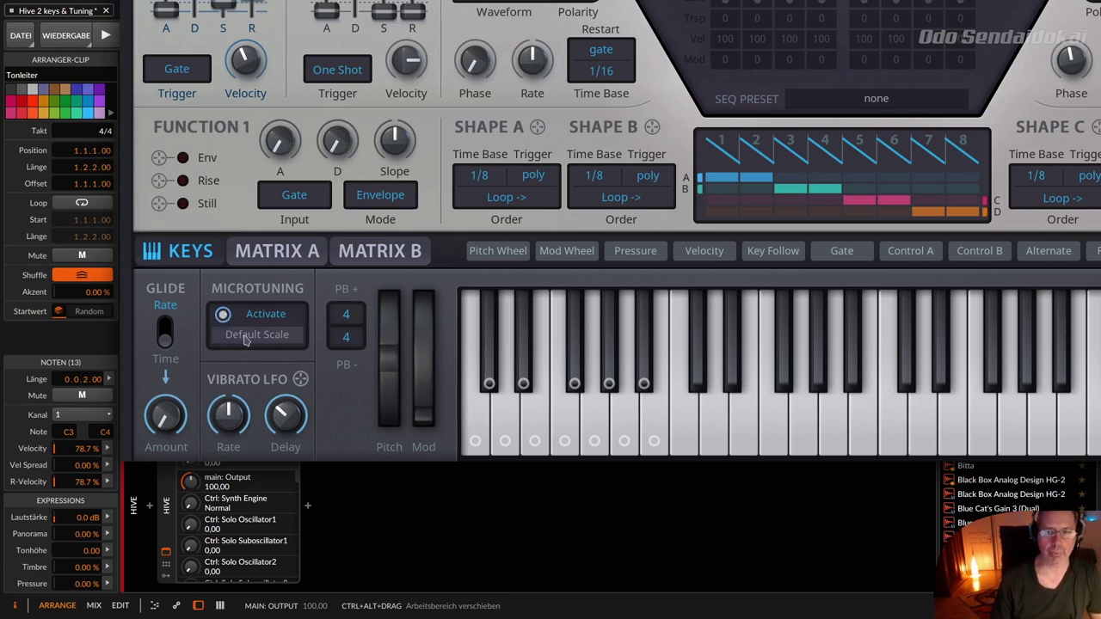
left_click(245, 340)
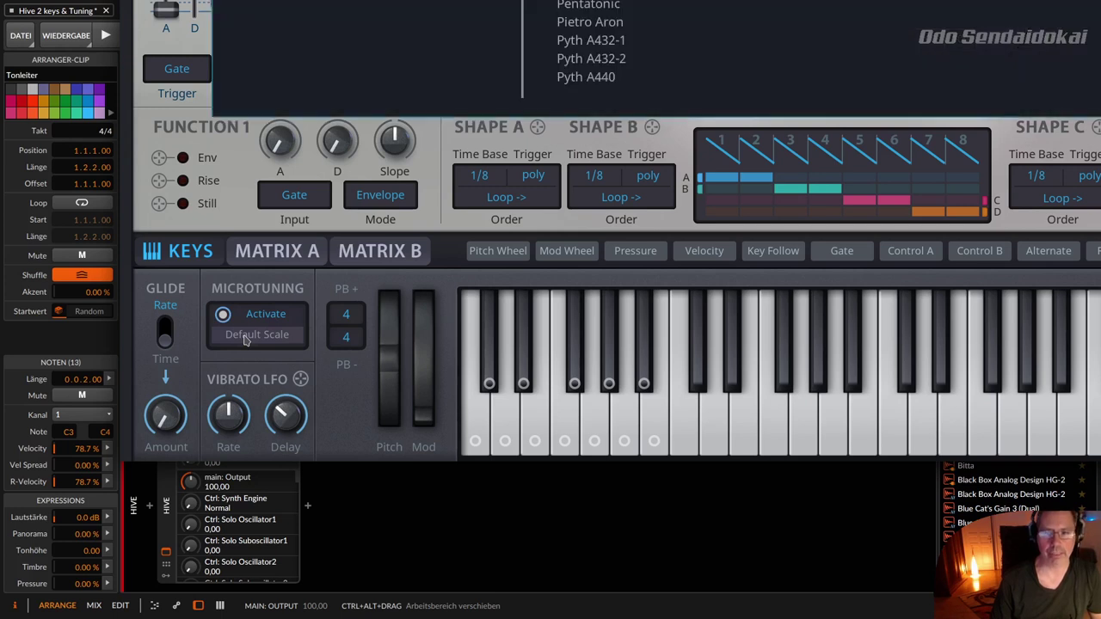
left_click(249, 335)
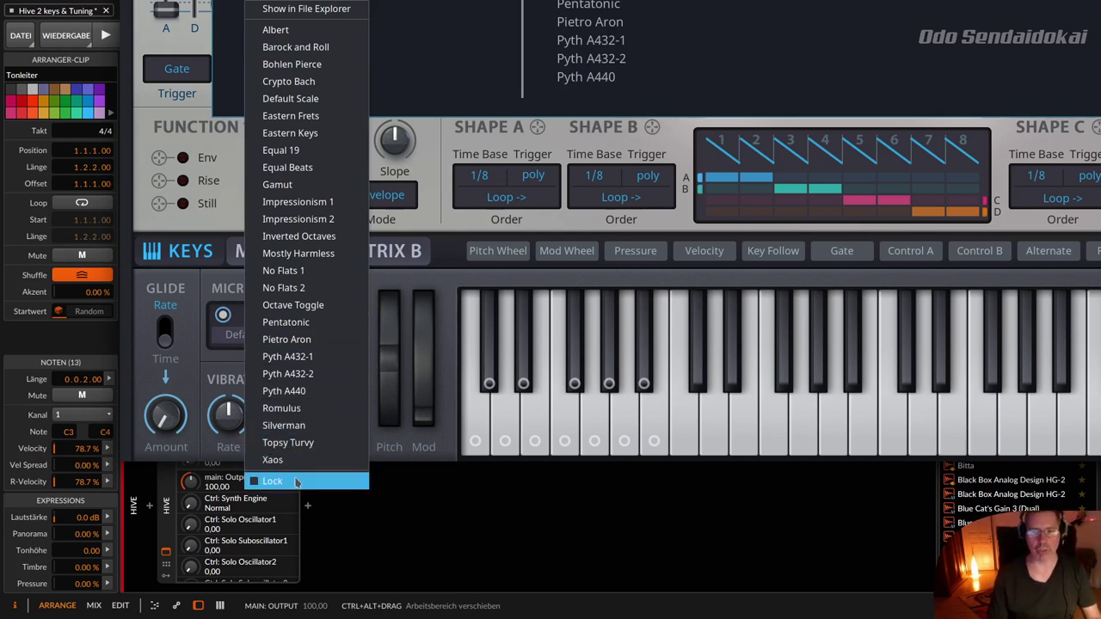
left_click(228, 341)
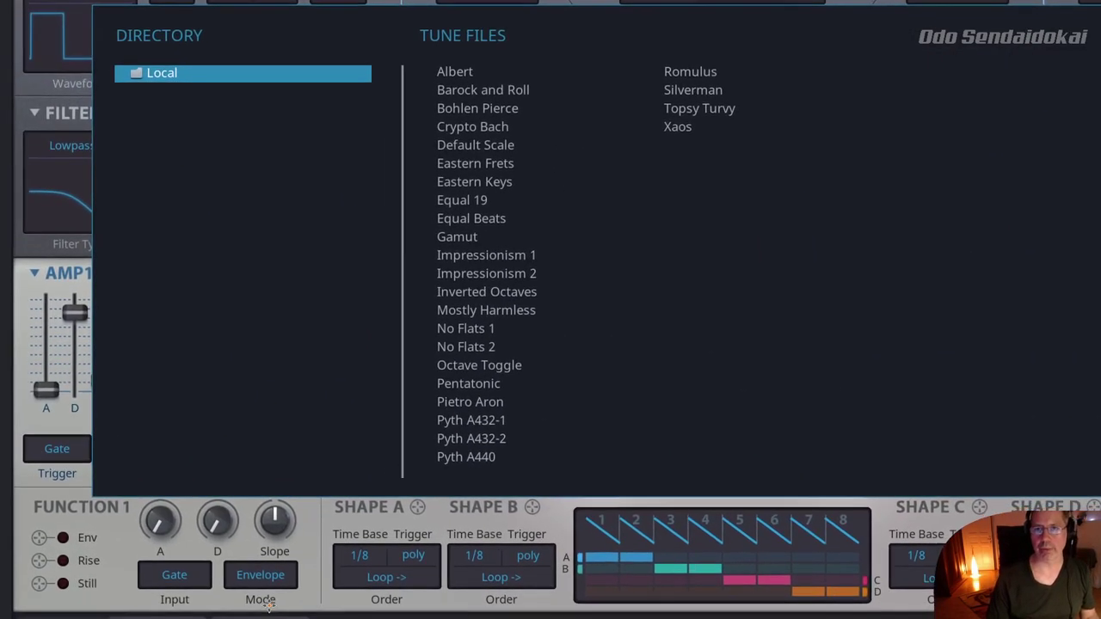
Step: Start playback from Default Scale and audition Bohlen Pierce, Crypto Bach, Equal 19 and Eastern Frets
left_click(467, 147)
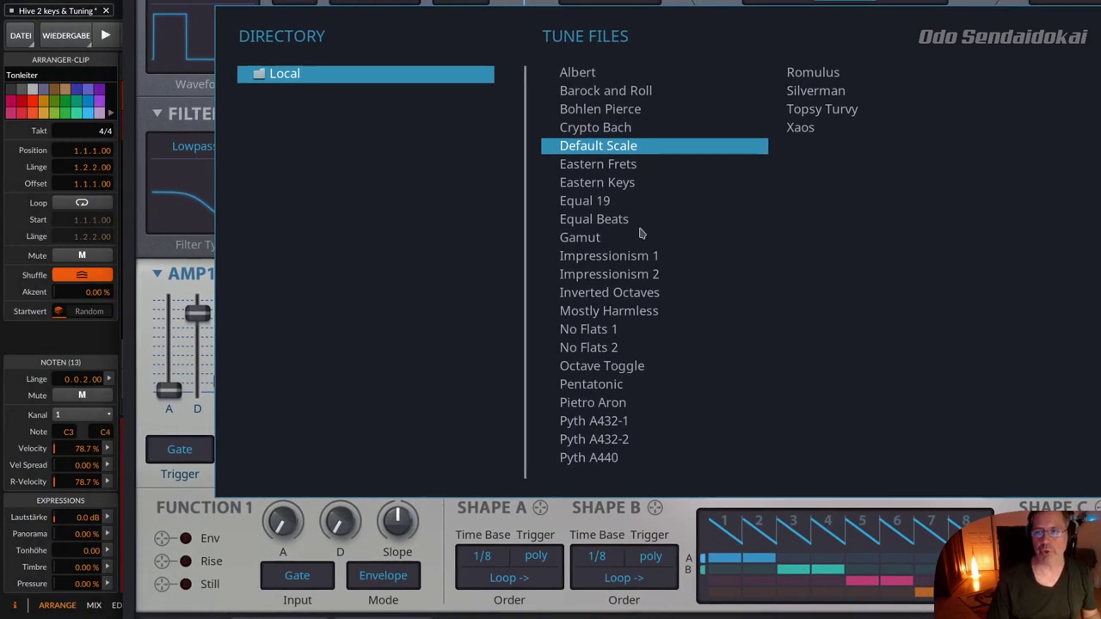
left_click(105, 36)
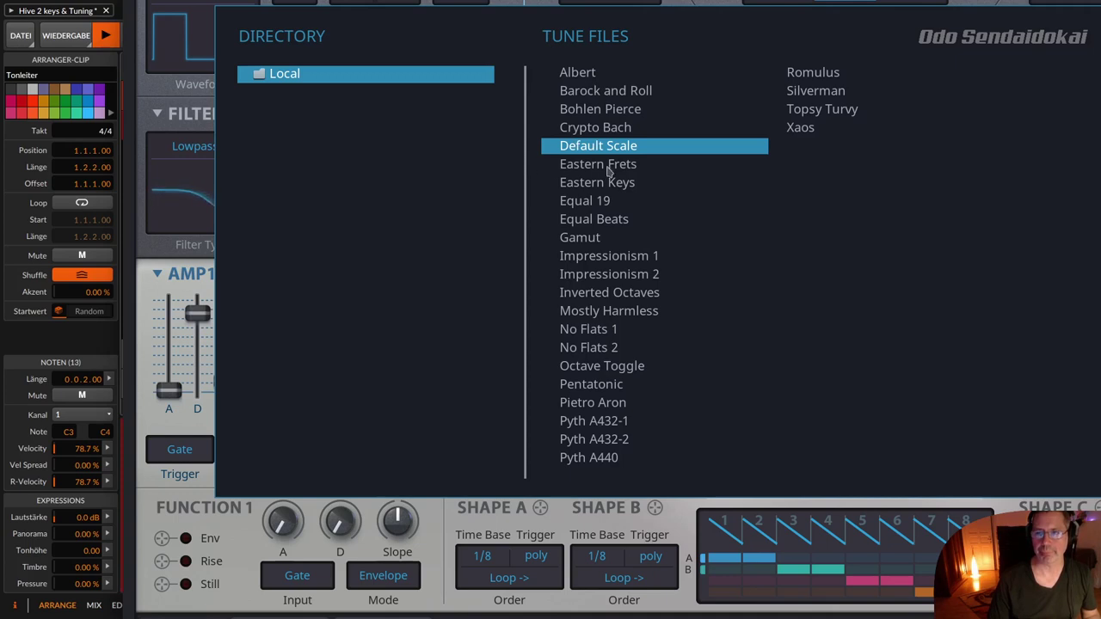
left_click(605, 117)
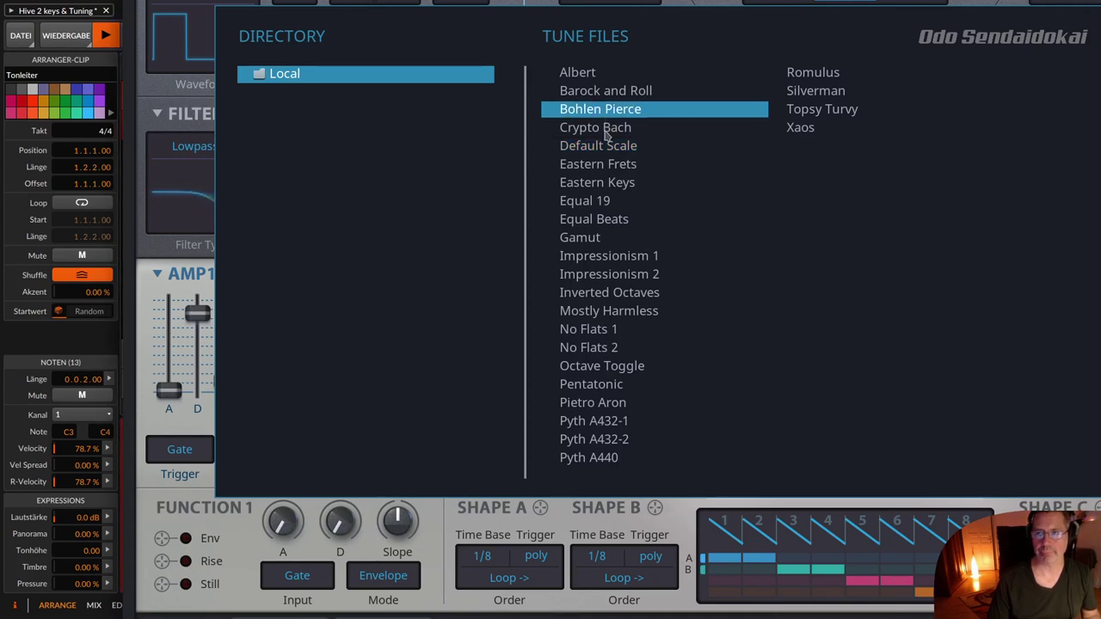
left_click(607, 131)
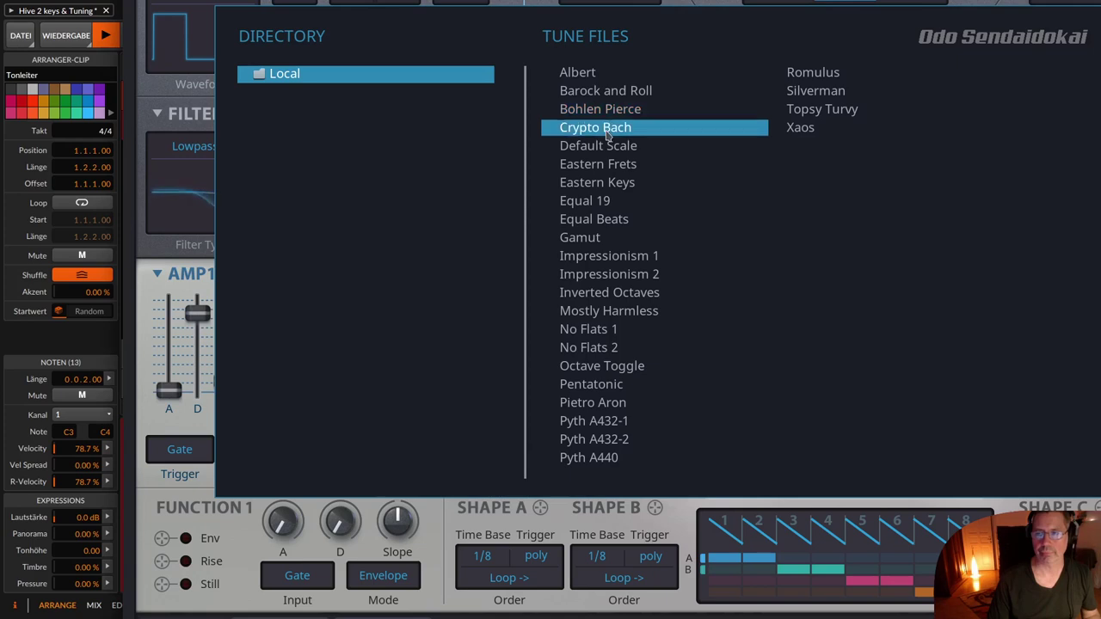
left_click(607, 204)
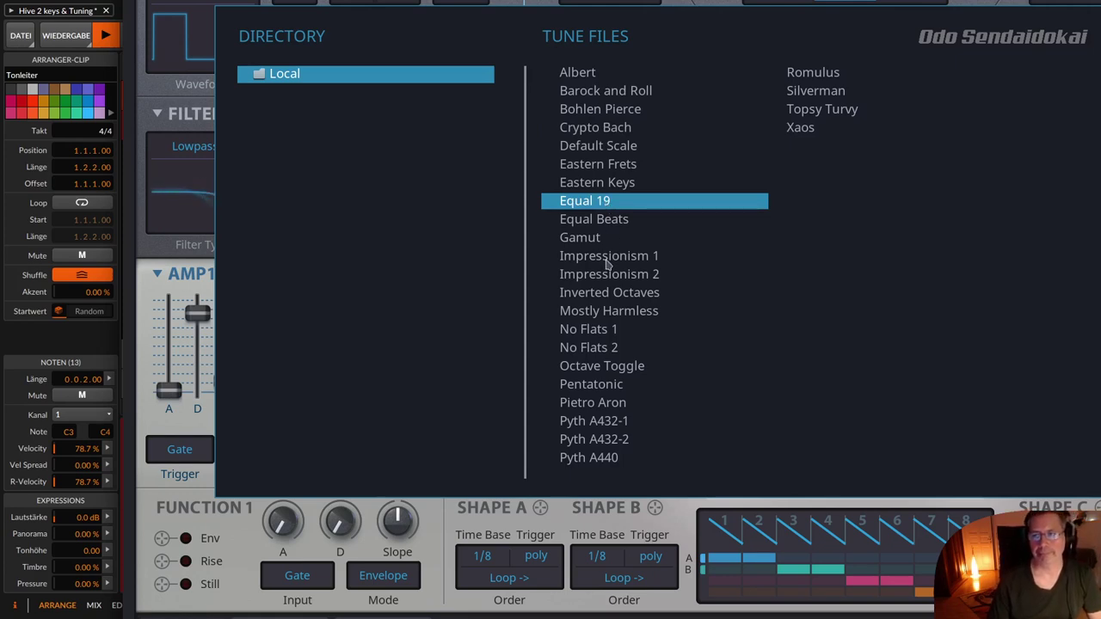
left_click(603, 165)
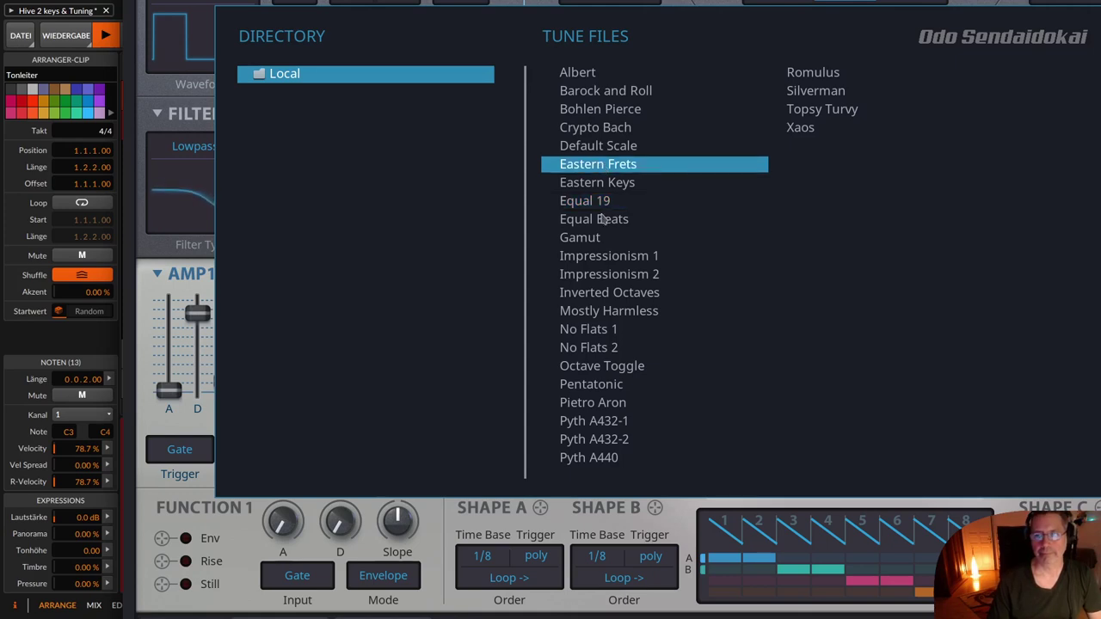
Step: Try Impressionism 2 through Pyth A432-2, settle on Silverman, and stop playback
left_click(615, 276)
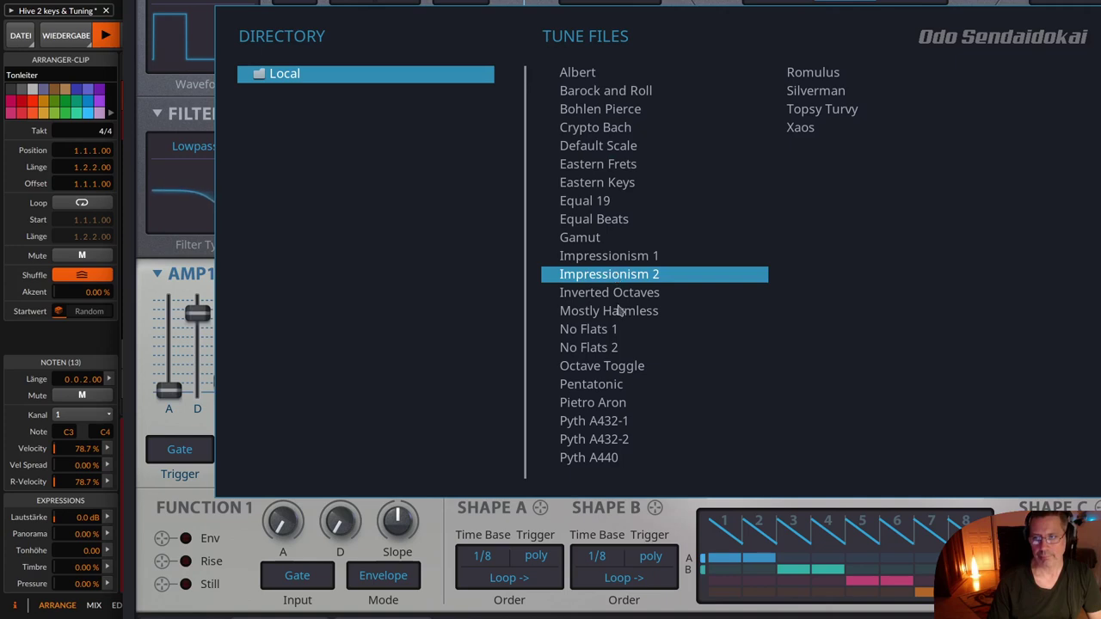
left_click(615, 296)
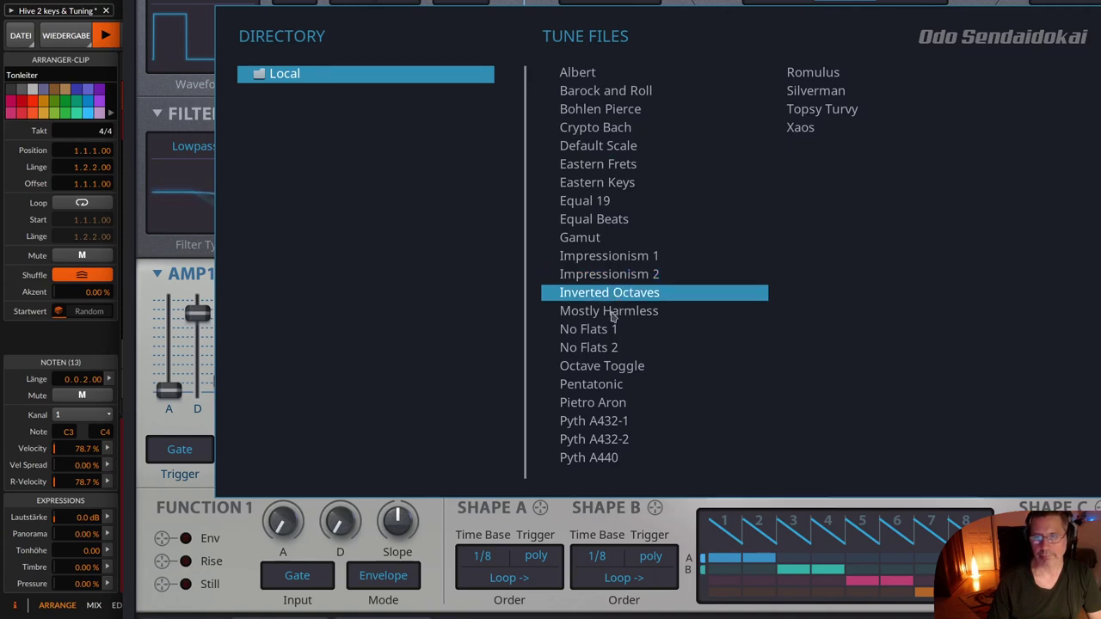
left_click(611, 313)
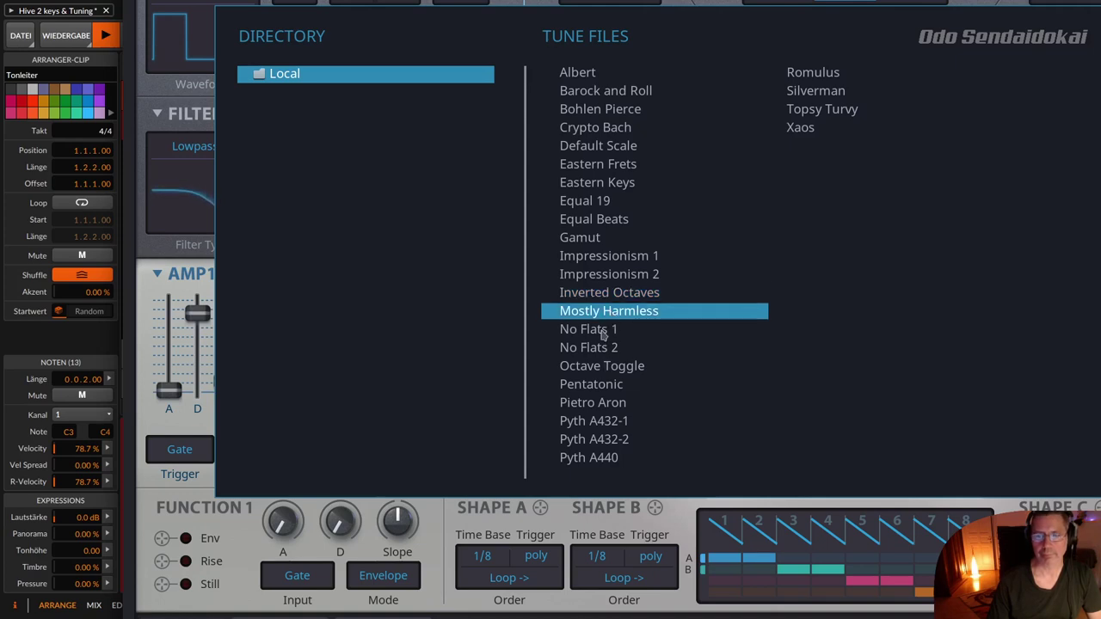
left_click(602, 331)
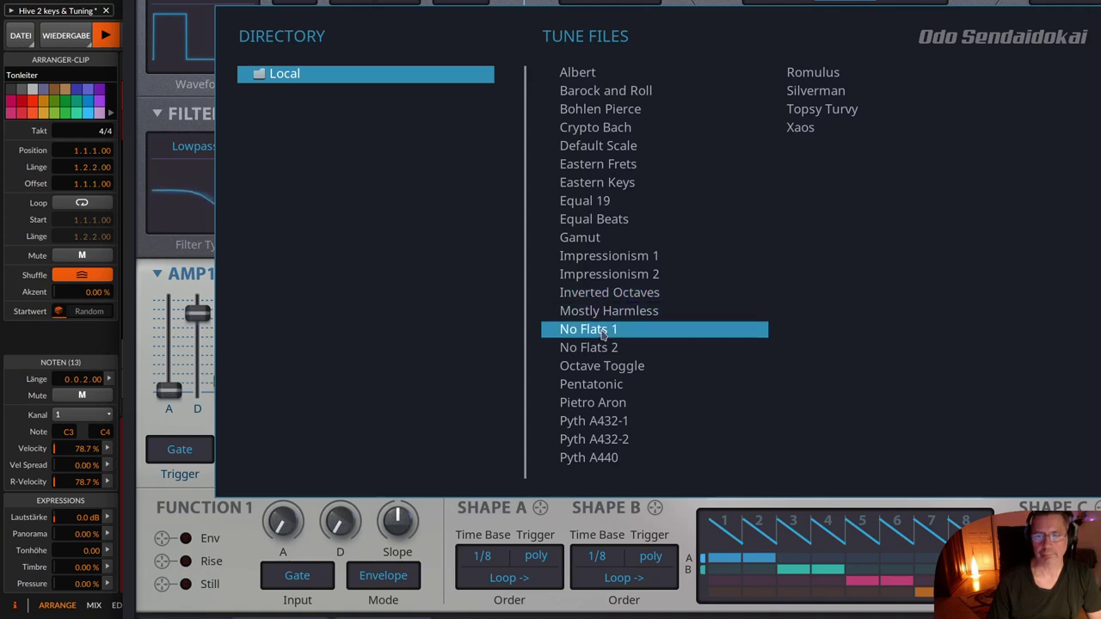
left_click(606, 405)
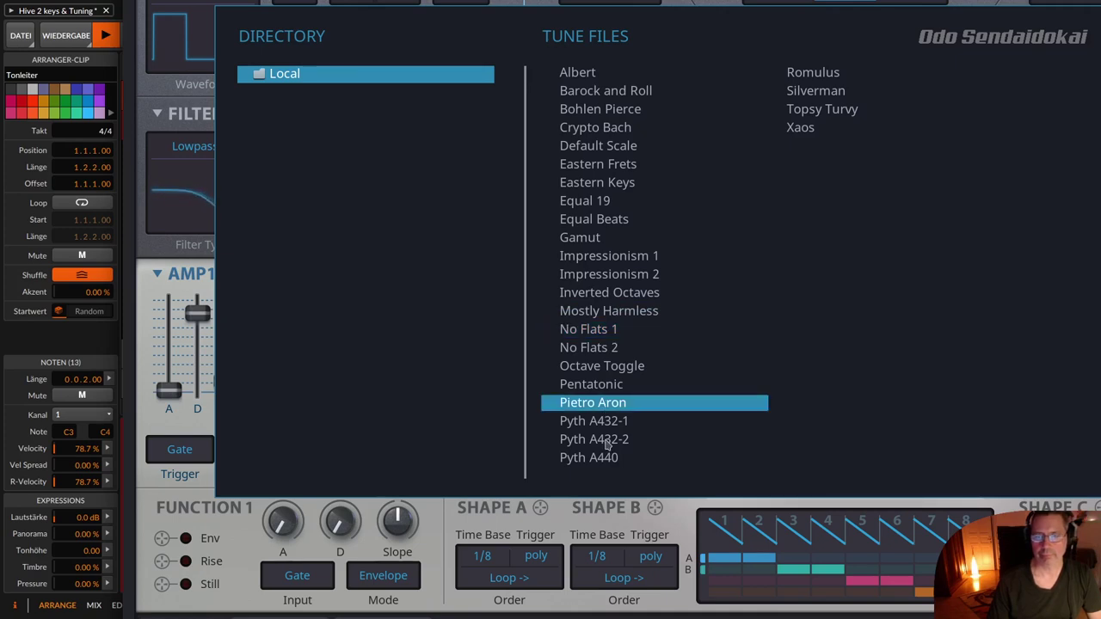
left_click(607, 442)
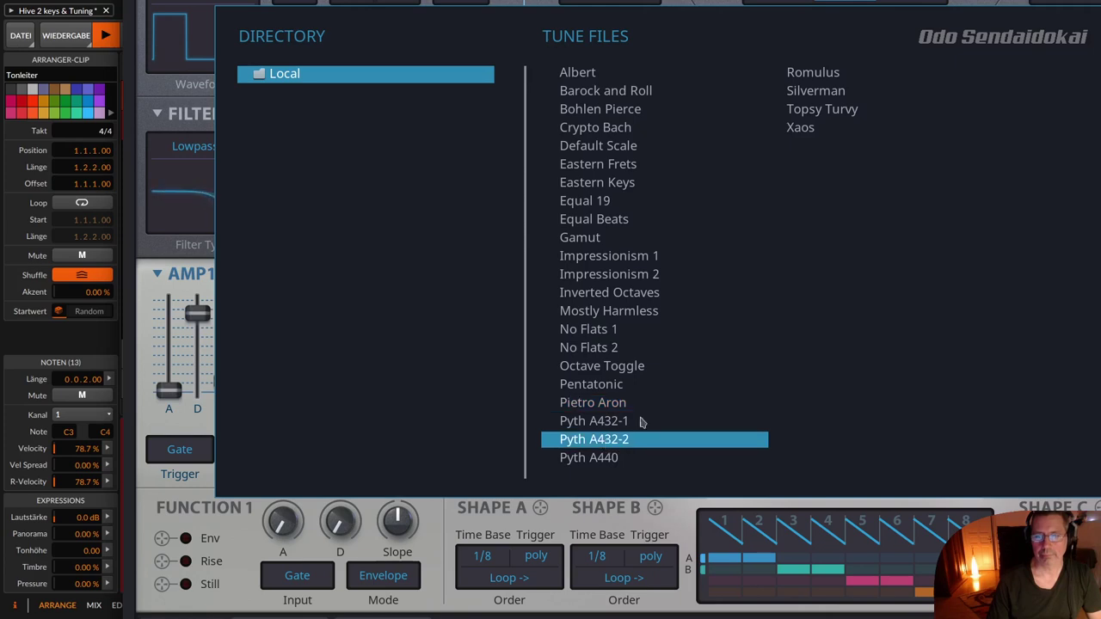
left_click(807, 96)
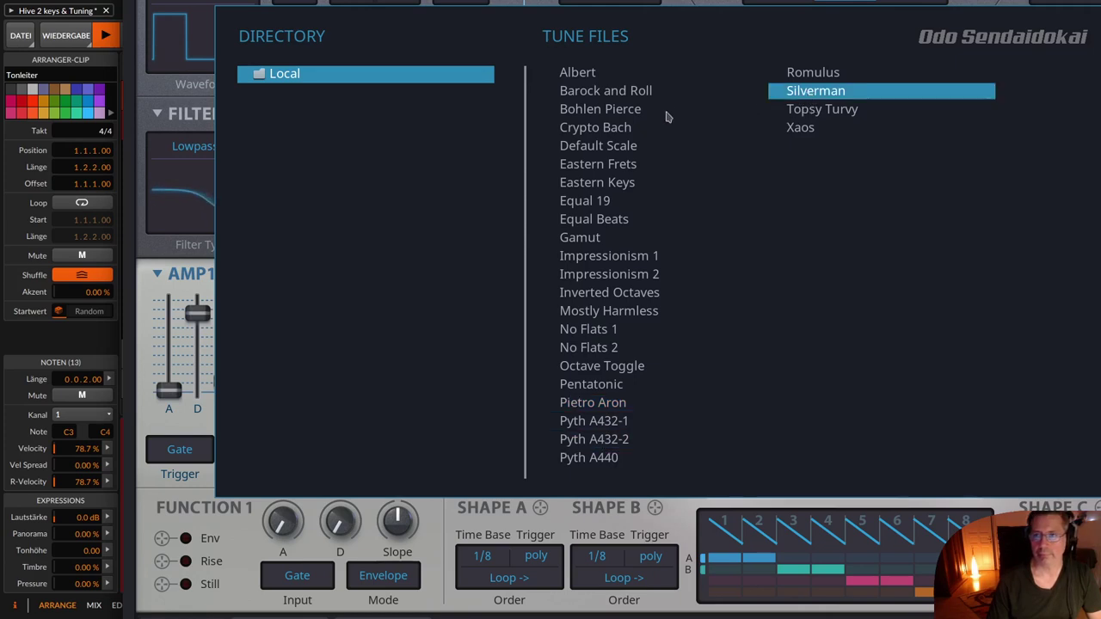
left_click(107, 35)
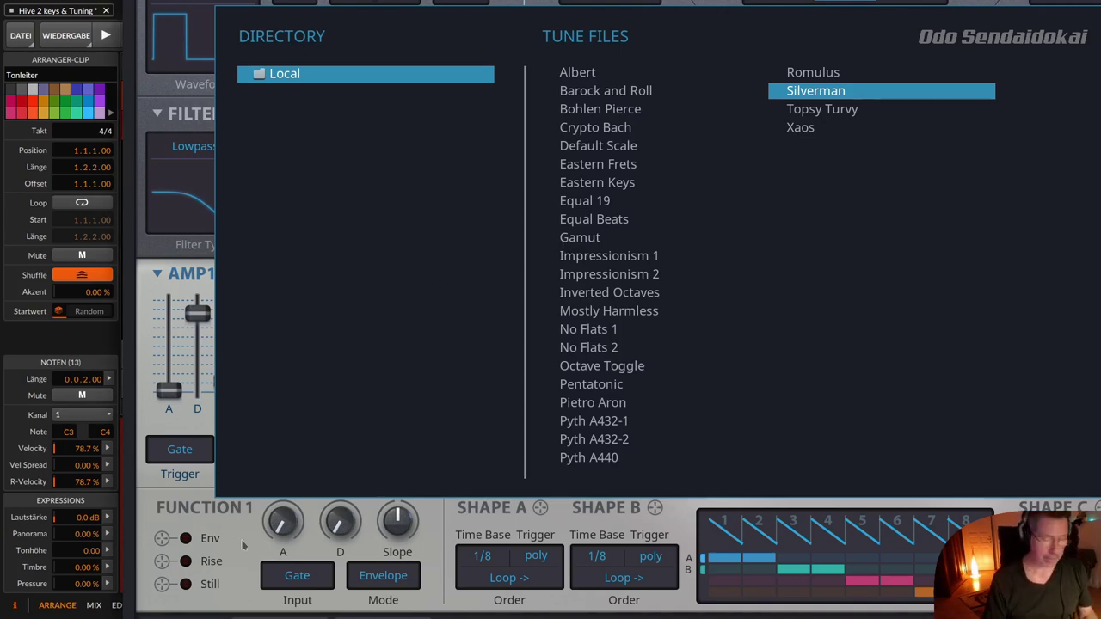
Step: Move the Hive window up and close the tune-file browser, keeping Silverman active
left_click_drag(241, 538, 205, 301)
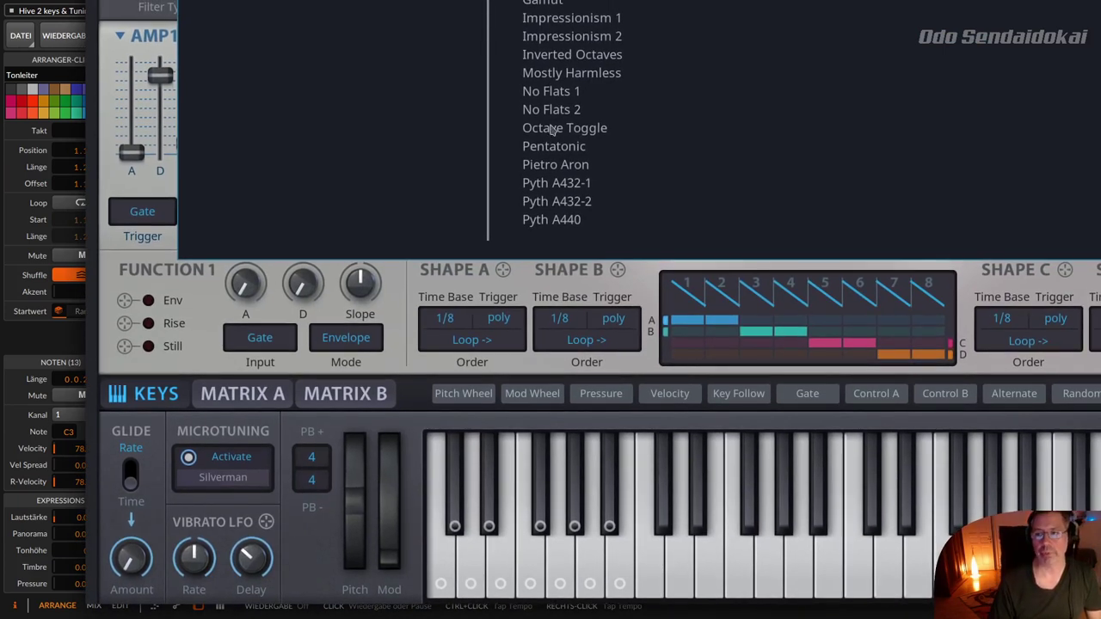
left_click(211, 487)
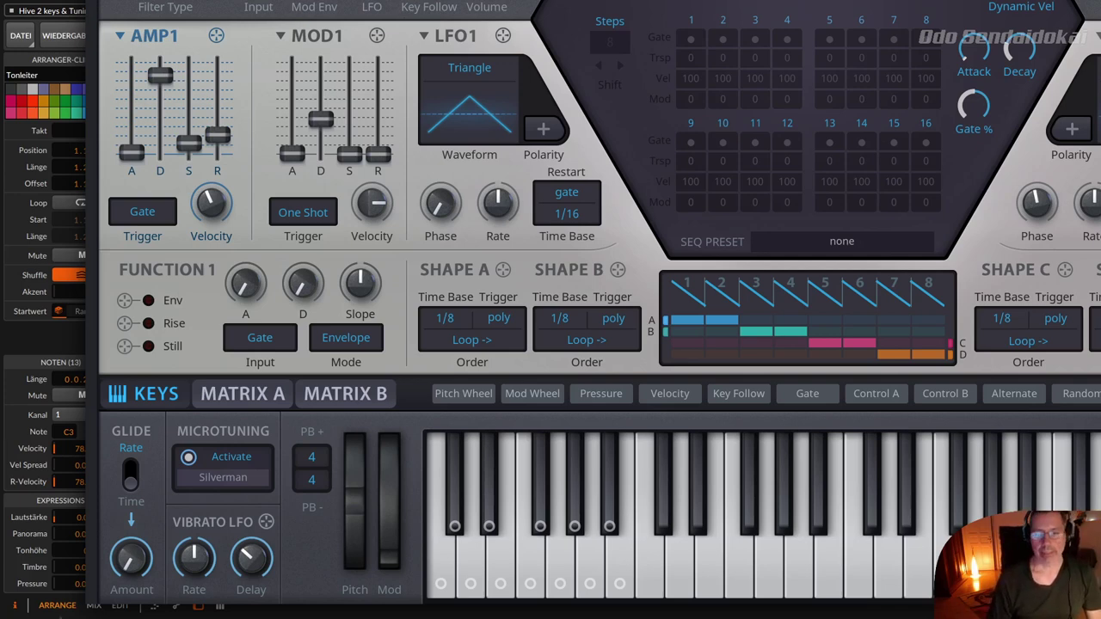
Step: Set the microtuning scale back to Default Scale and deactivate microtuning
left_click(240, 485)
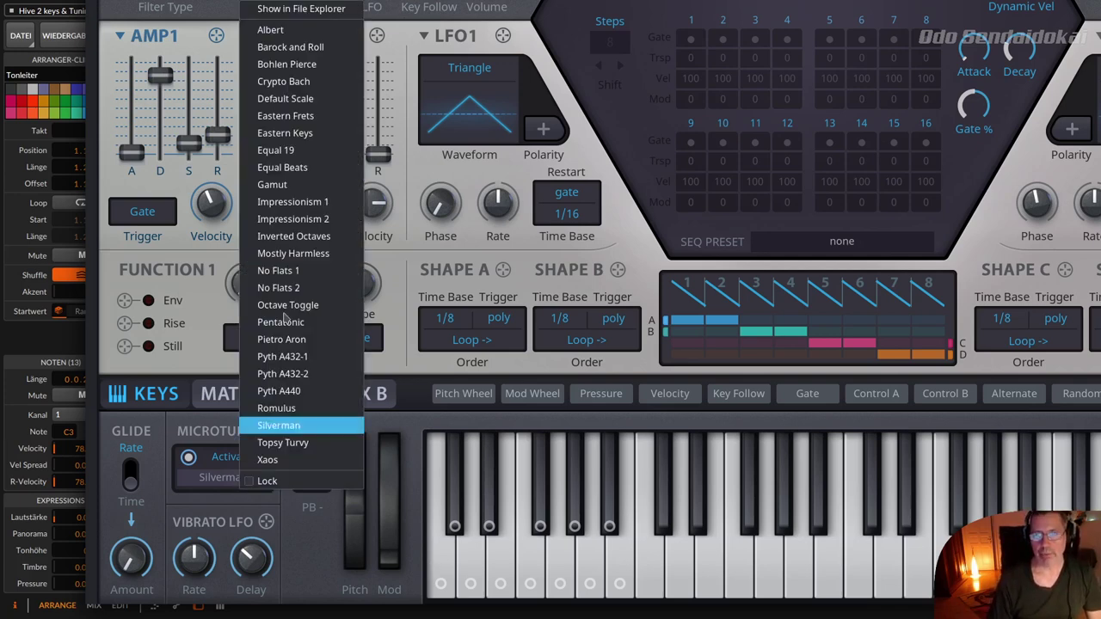
left_click(288, 101)
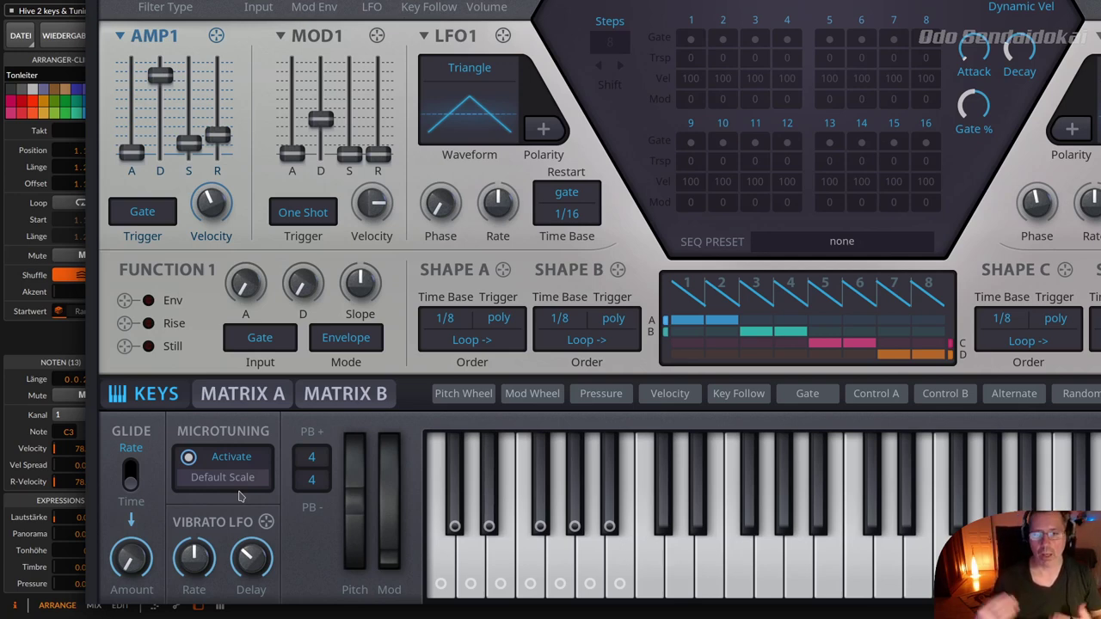
left_click(190, 458)
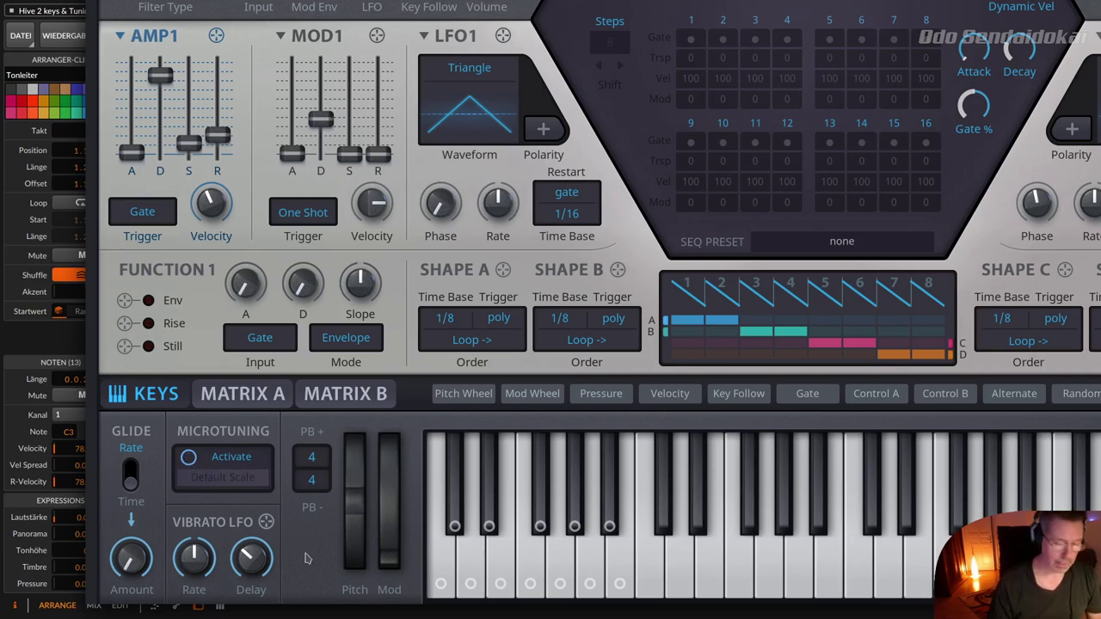
Step: Move the Hive window to reveal the device panel and raise the vibrato LFO rate to 1.70
left_click_drag(305, 557, 243, 396)
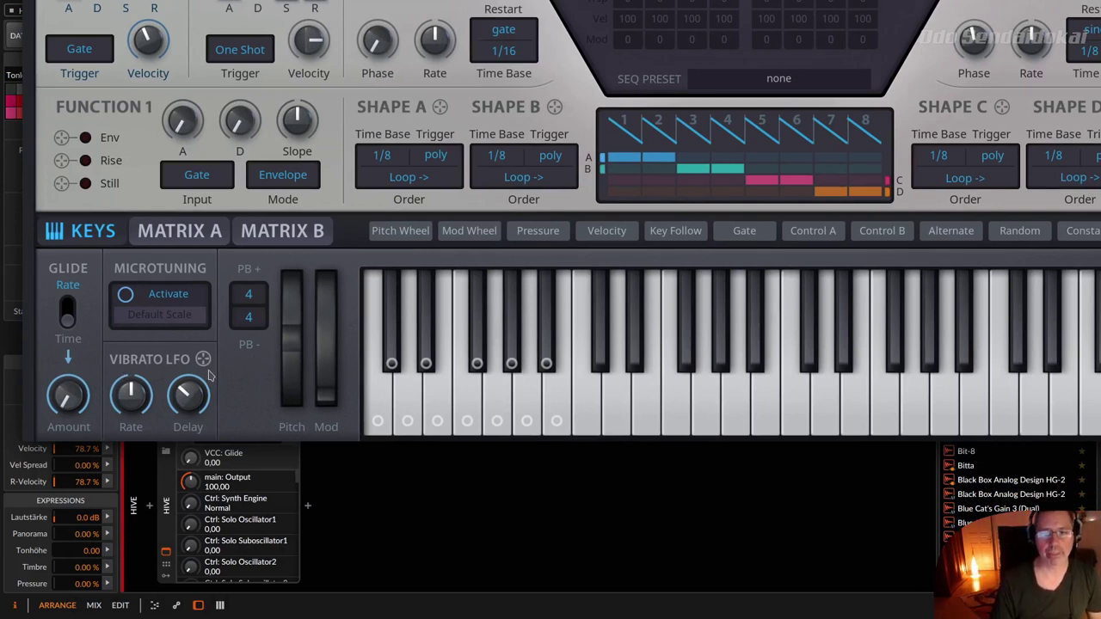
mouse_move(202, 360)
left_mouse_down()
mouse_move(291, 265)
mouse_move(295, 176)
mouse_move(447, 112)
mouse_move(533, 35)
mouse_move(400, 164)
mouse_move(167, 300)
mouse_move(206, 373)
mouse_move(209, 349)
left_mouse_up()
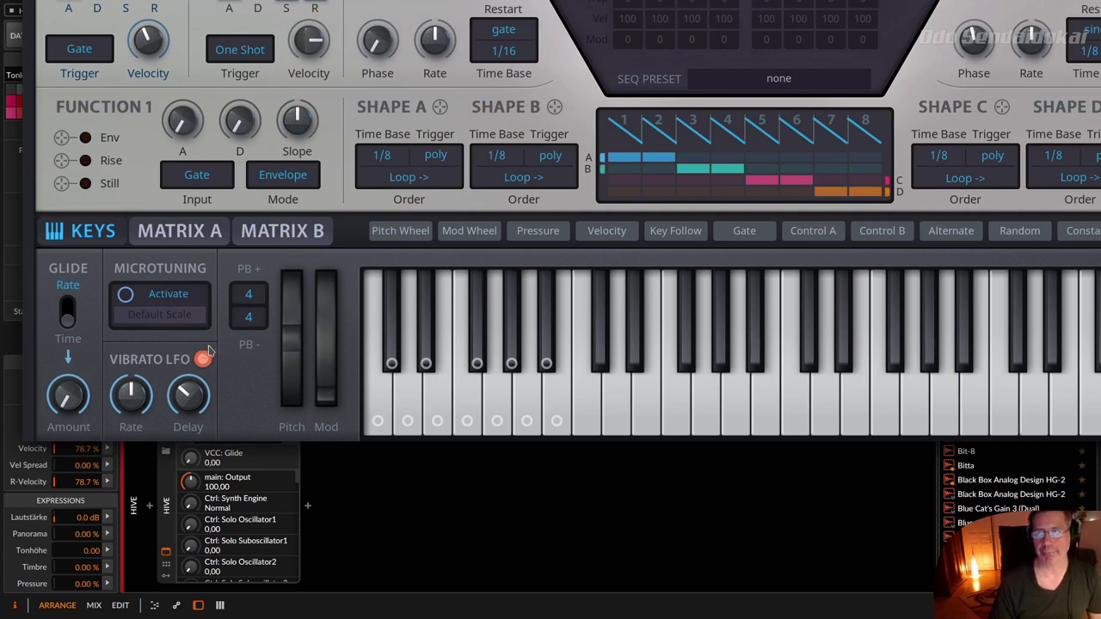
left_click(133, 392)
left_click_drag(145, 346, 149, 348)
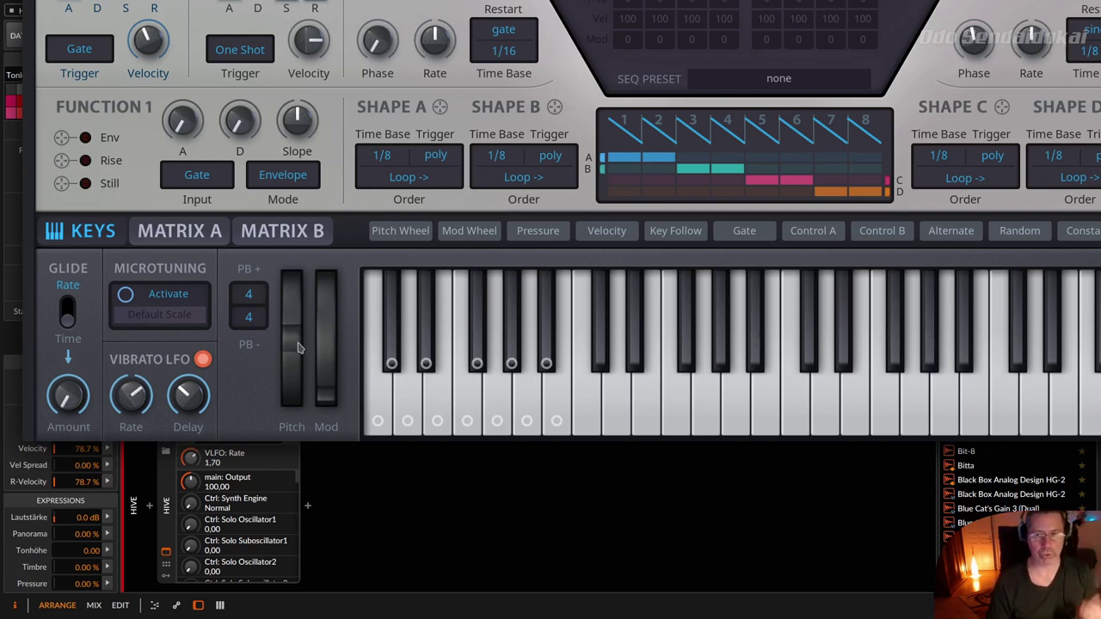
Step: Raise the vibrato delay to 35.00, drop it to 1.00, and test with the mod wheel
left_click(187, 396)
scroll(185, 404, "up", 2)
left_click_drag(183, 385, 172, 308)
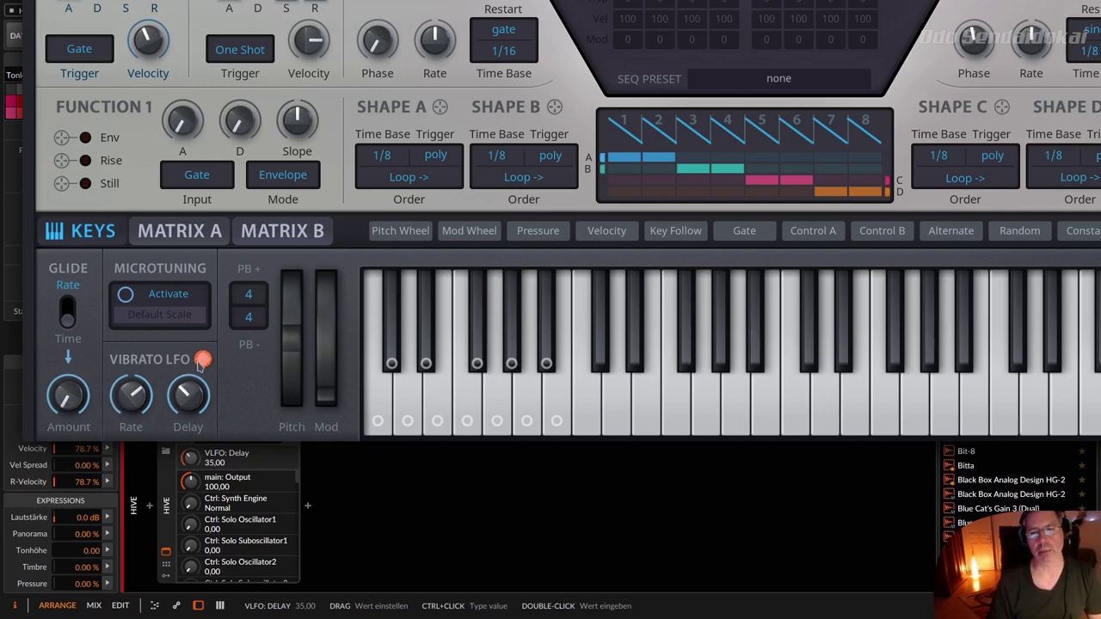
left_click_drag(188, 395, 185, 450)
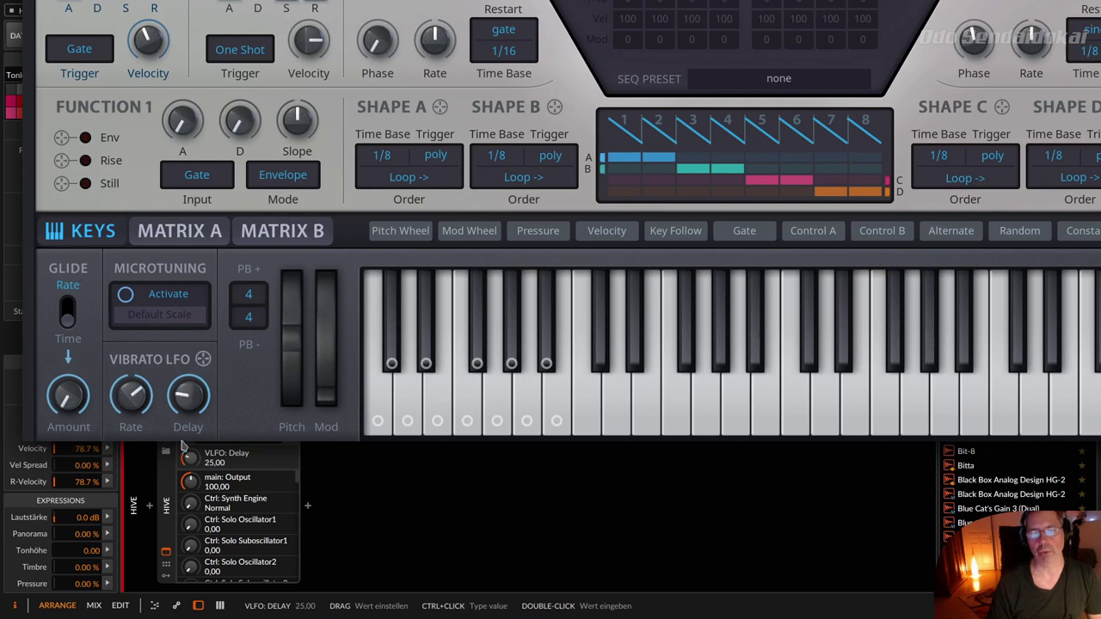
left_click(133, 392)
mouse_move(315, 364)
left_mouse_down()
mouse_move(323, 379)
mouse_move(313, 442)
left_mouse_up()
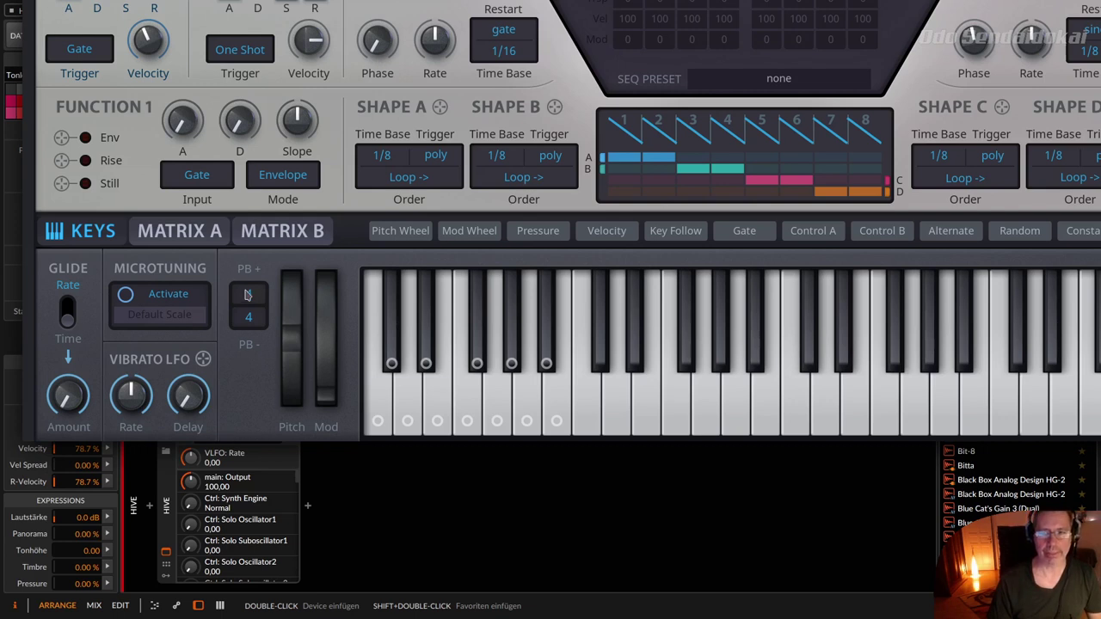
Step: Set the upward pitch-bend range (PB+) to 15
scroll(248, 297, "up", 5)
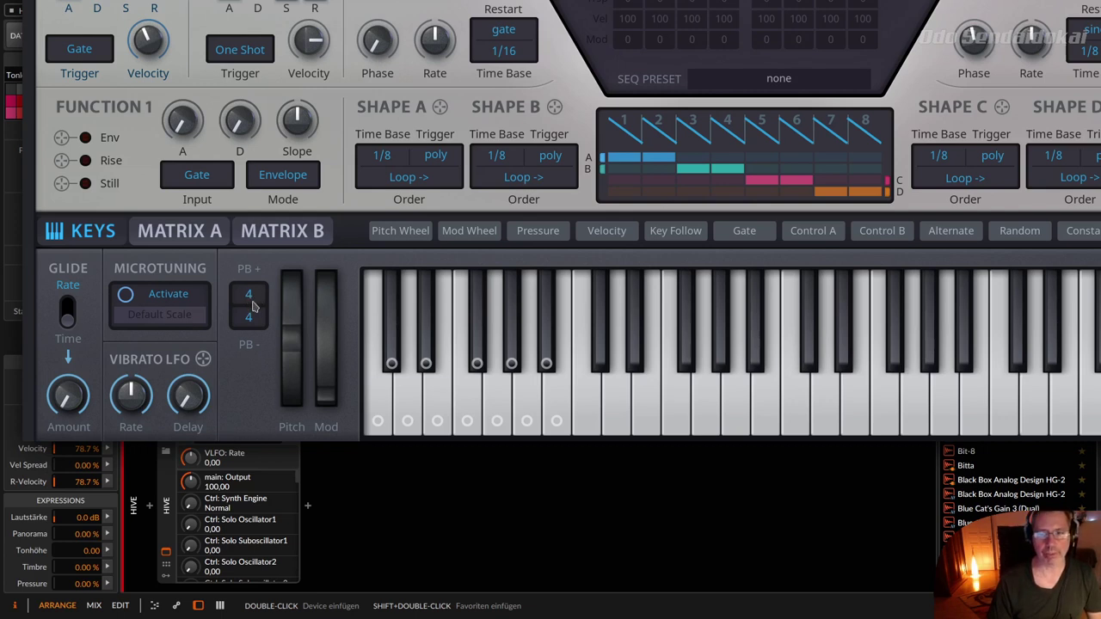
scroll(259, 300, "down", 3)
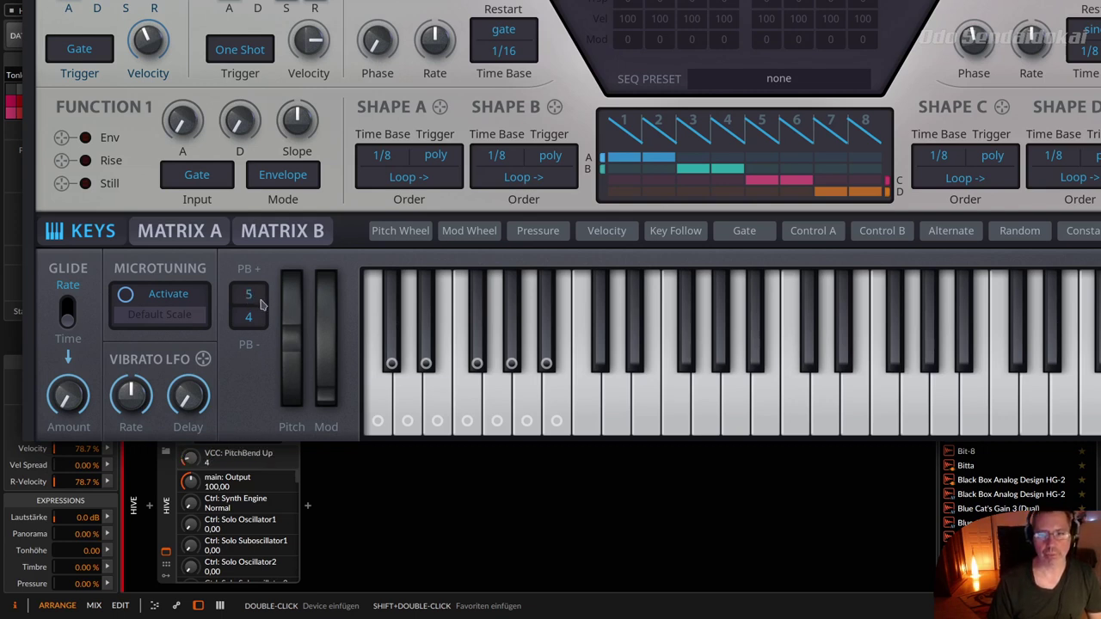
left_click(263, 305)
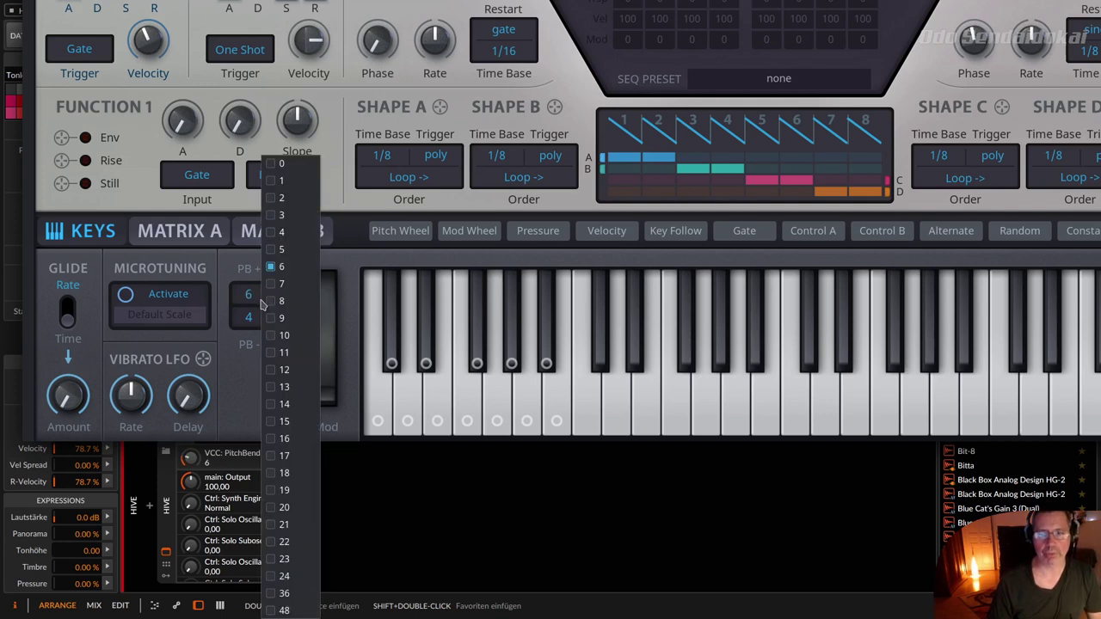
left_click(284, 421)
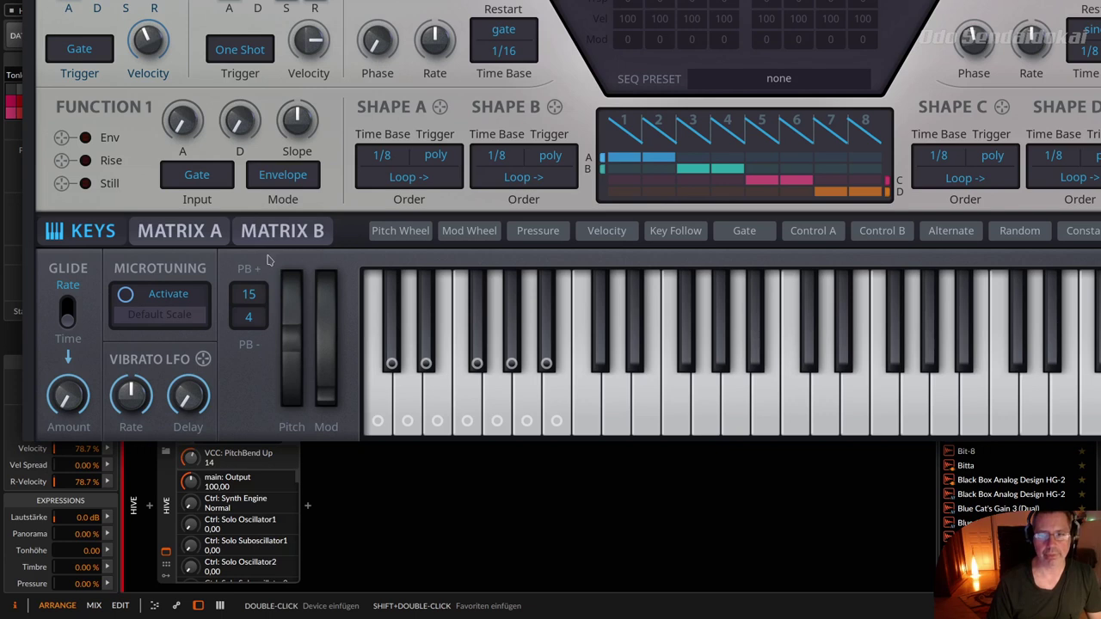
left_click(255, 299)
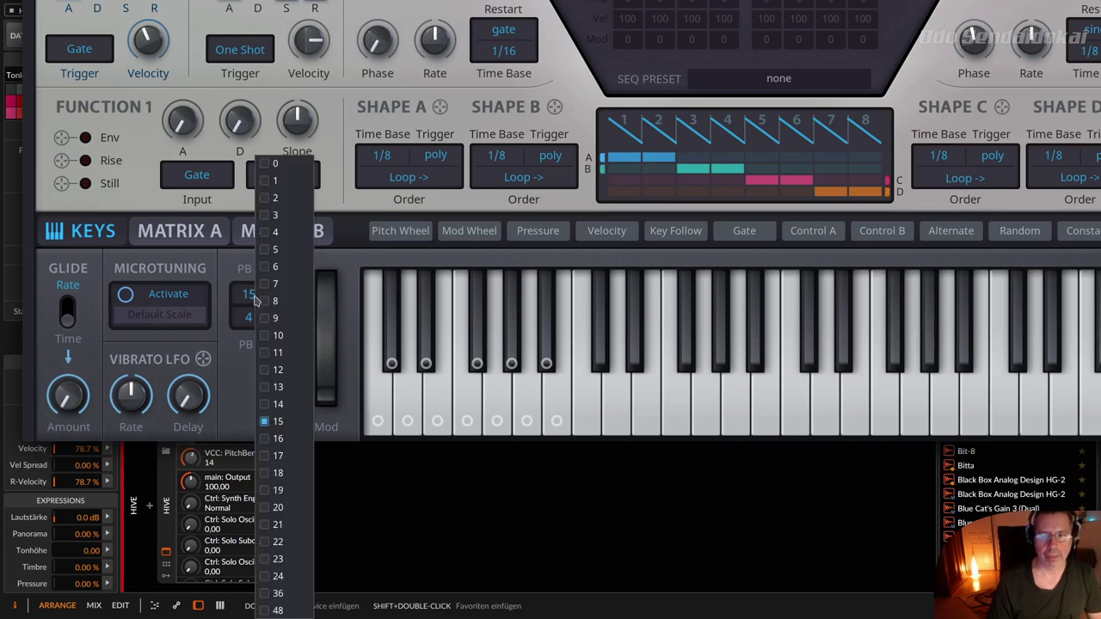
left_click(238, 348)
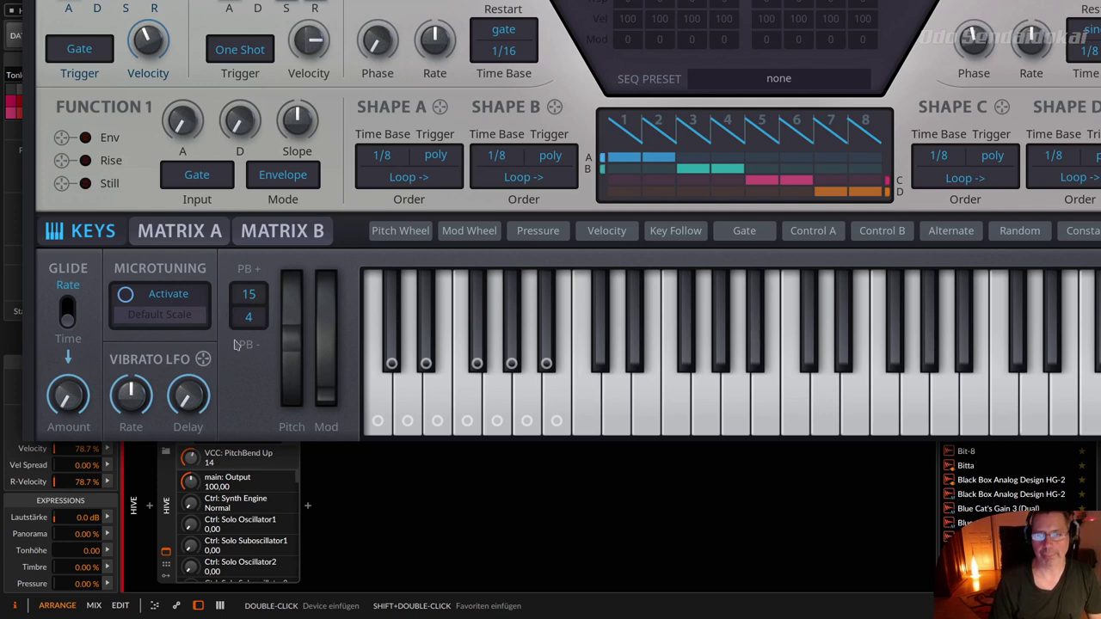
Step: Lock then unlock PB+ and the vibrato delay, and scroll PB+ lower
left_click(249, 296)
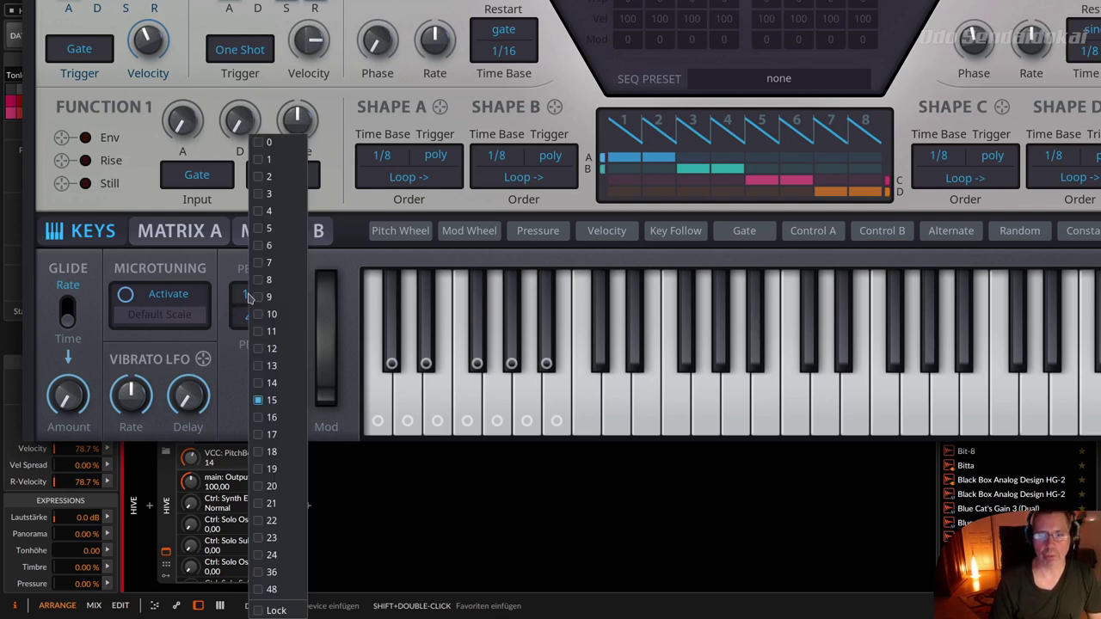
left_click(276, 611)
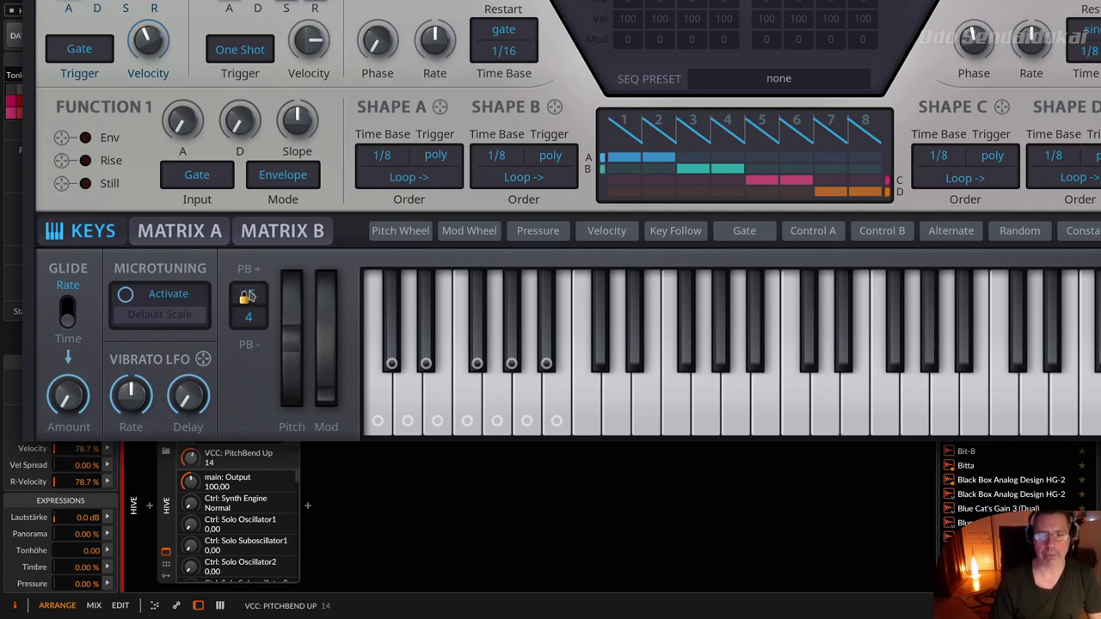
left_click(248, 296)
left_click(277, 608)
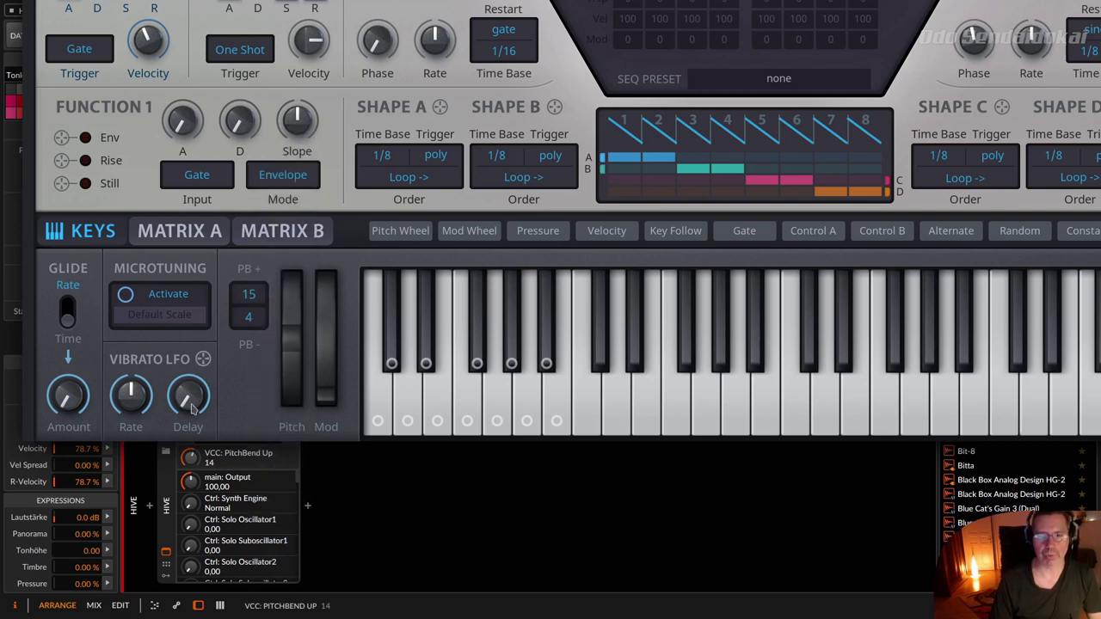
right_click(192, 409)
left_click(198, 413)
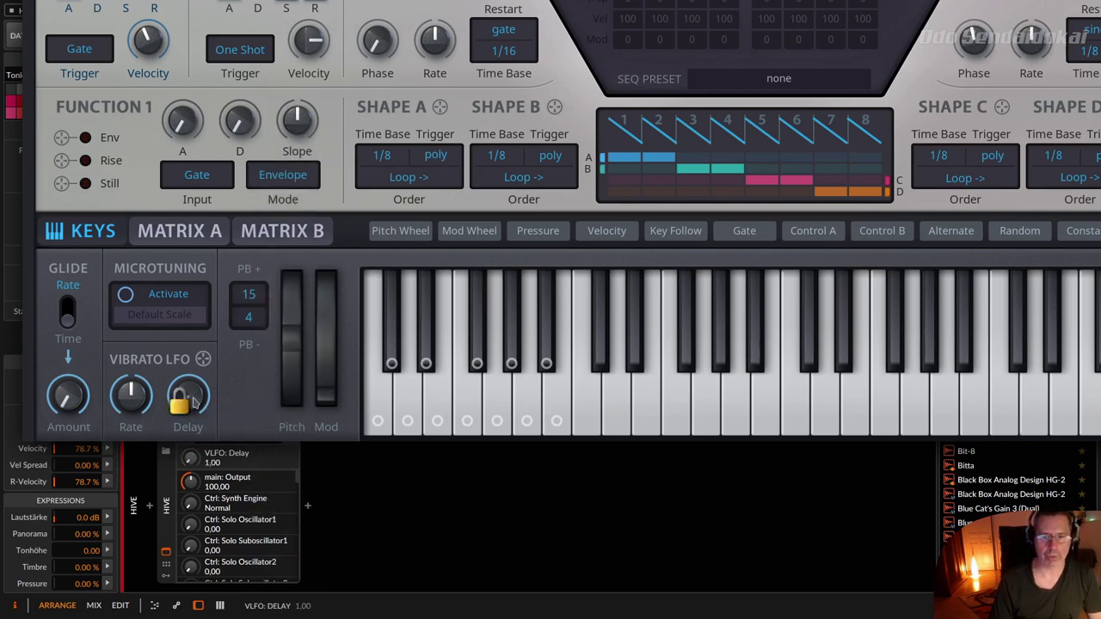
right_click(193, 402)
left_click(206, 404)
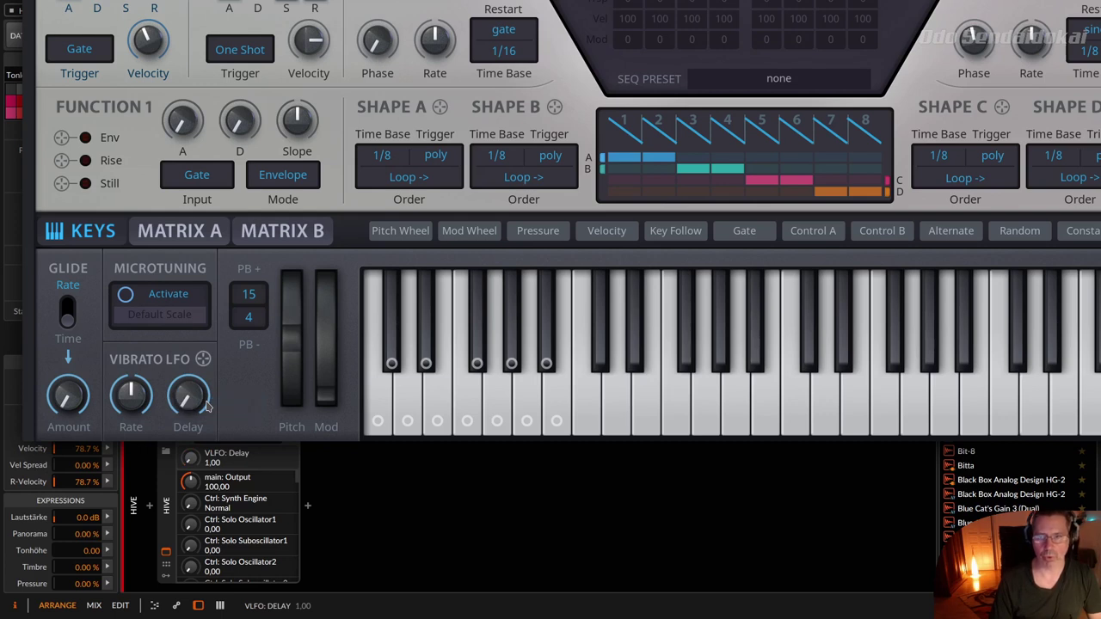
scroll(251, 295, "down", 1)
Step: Lower Hive's upward pitch-bend range (PB+) to 8, keeping the downward range at 4
scroll(251, 296, "down", 5)
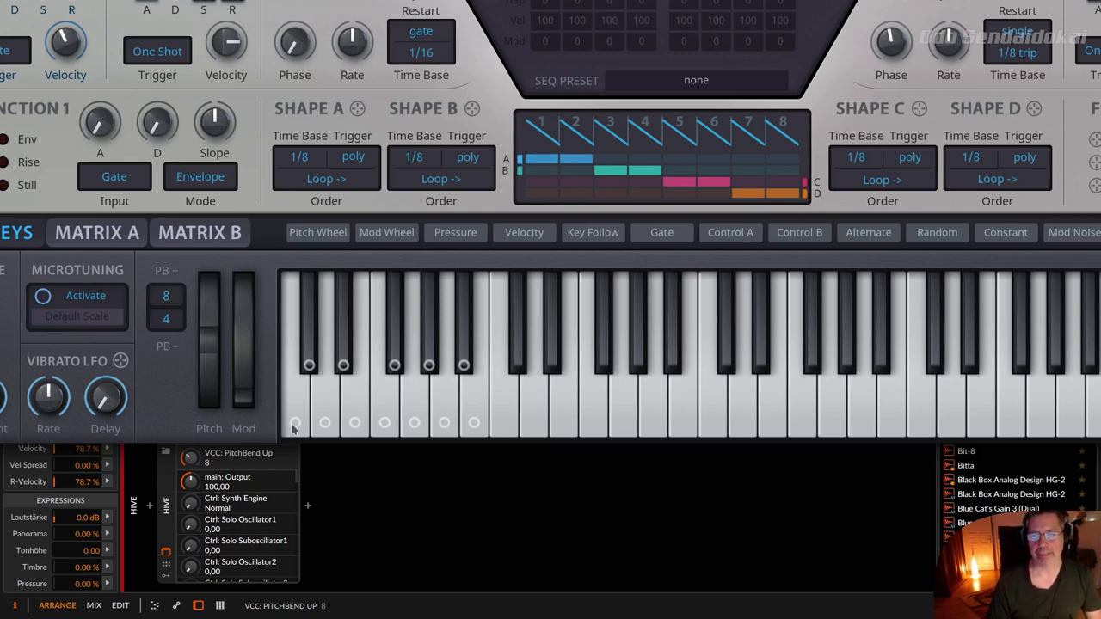
Step: Toggle six key-quantize dots above Hive's keyboard, giving Quantize Key Bits 1817
left_click(294, 422)
left_click(343, 365)
left_click(354, 422)
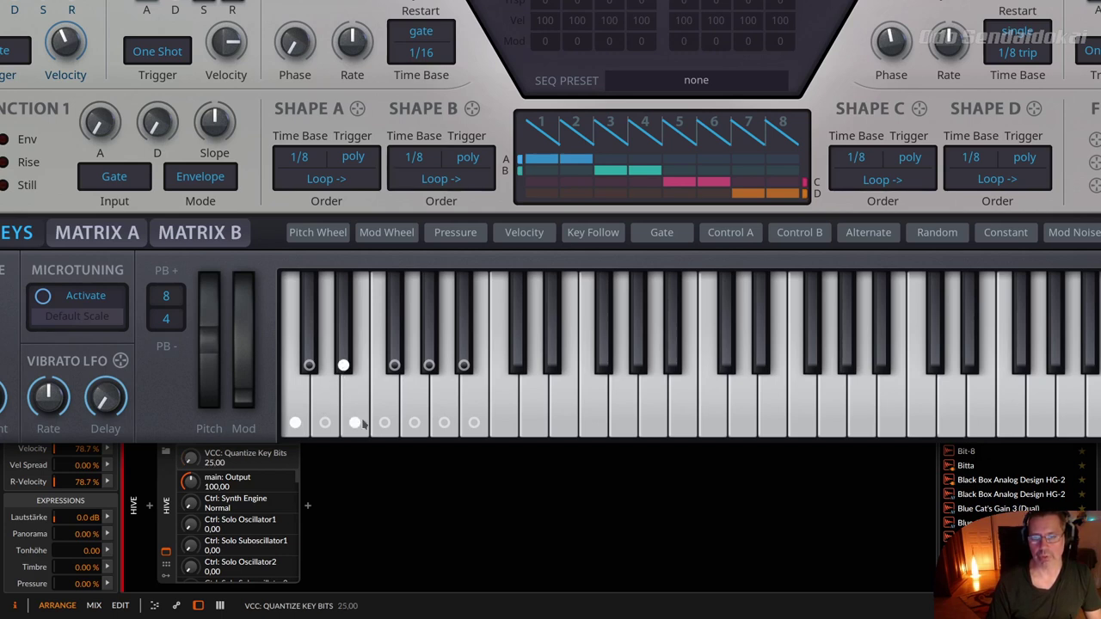
left_click(429, 366)
left_click(444, 422)
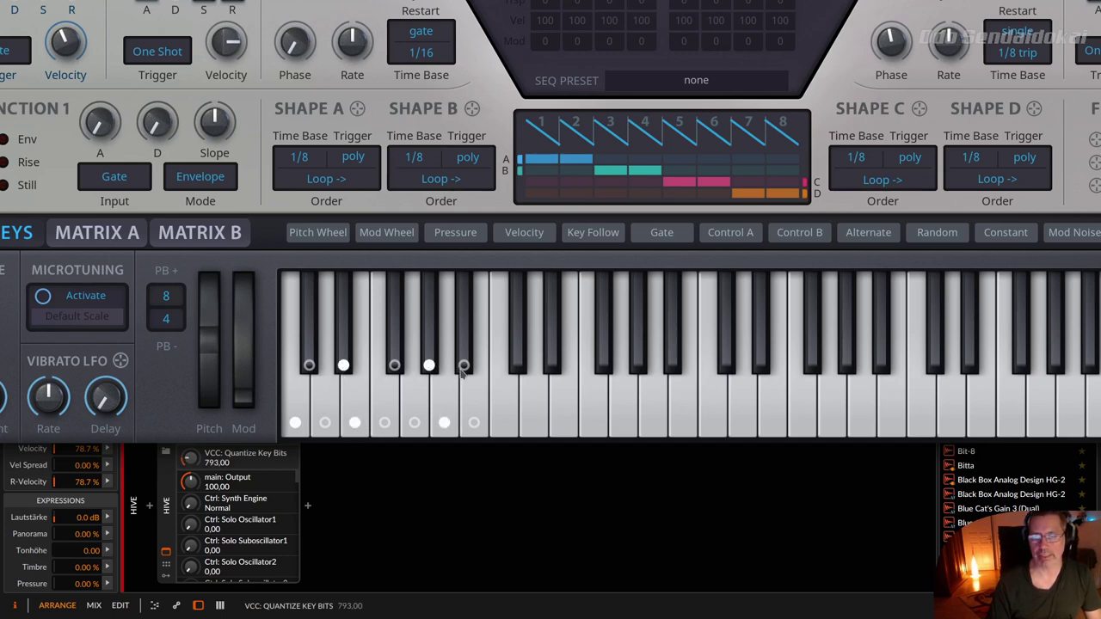
left_click(463, 367)
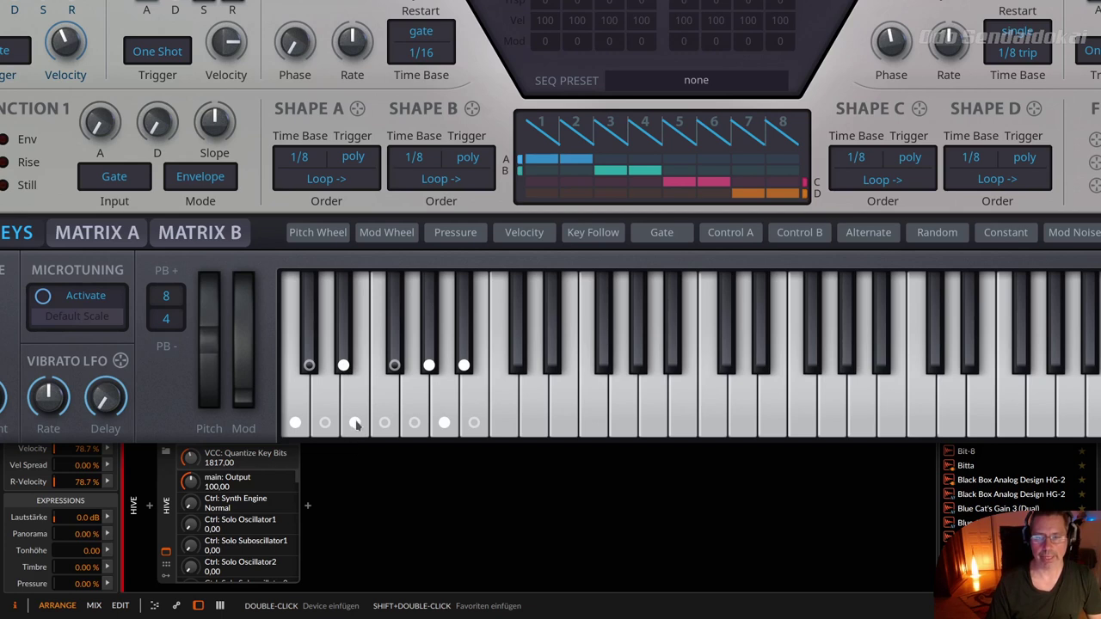
Step: Clear the key-quantize dots, apply Chromatic, then settle on the Minor scale (bits 2773)
right_click(355, 423)
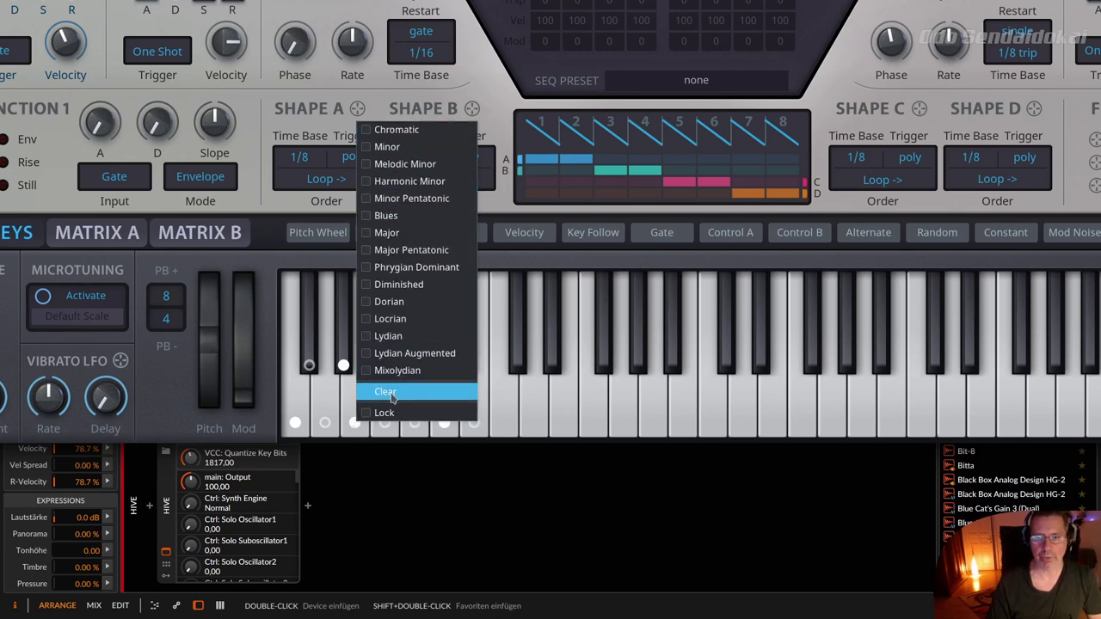
left_click(385, 392)
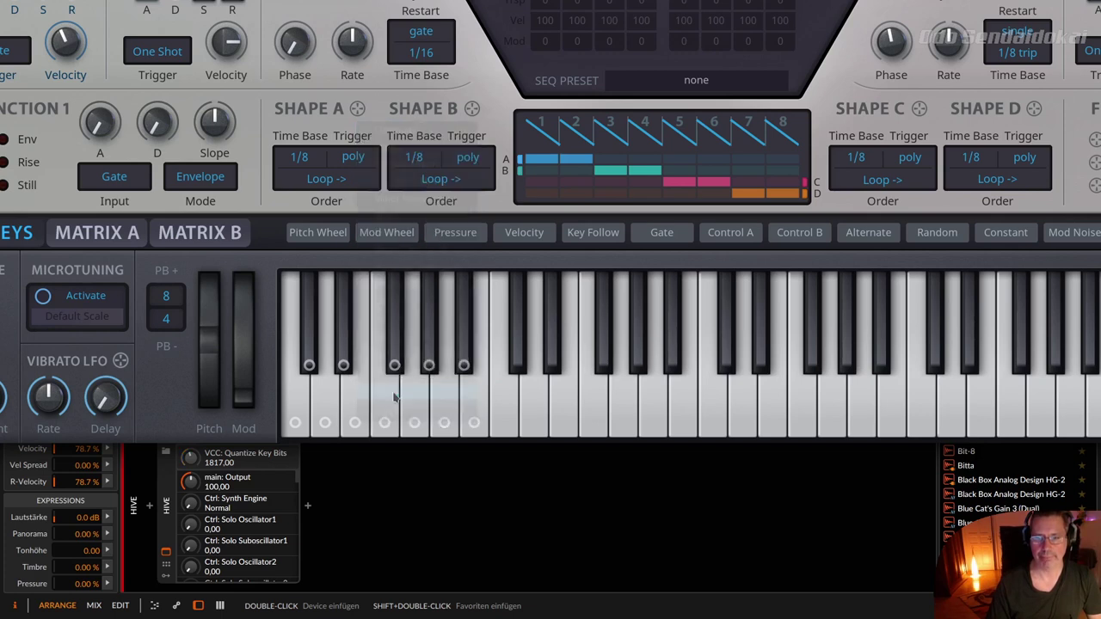
right_click(354, 423)
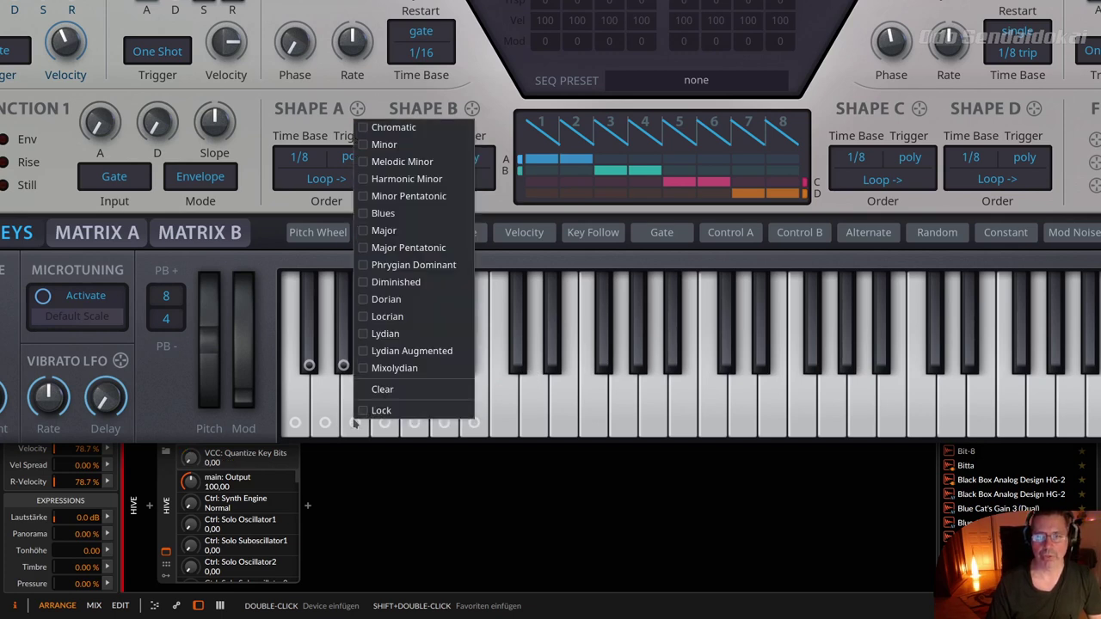
left_click(394, 128)
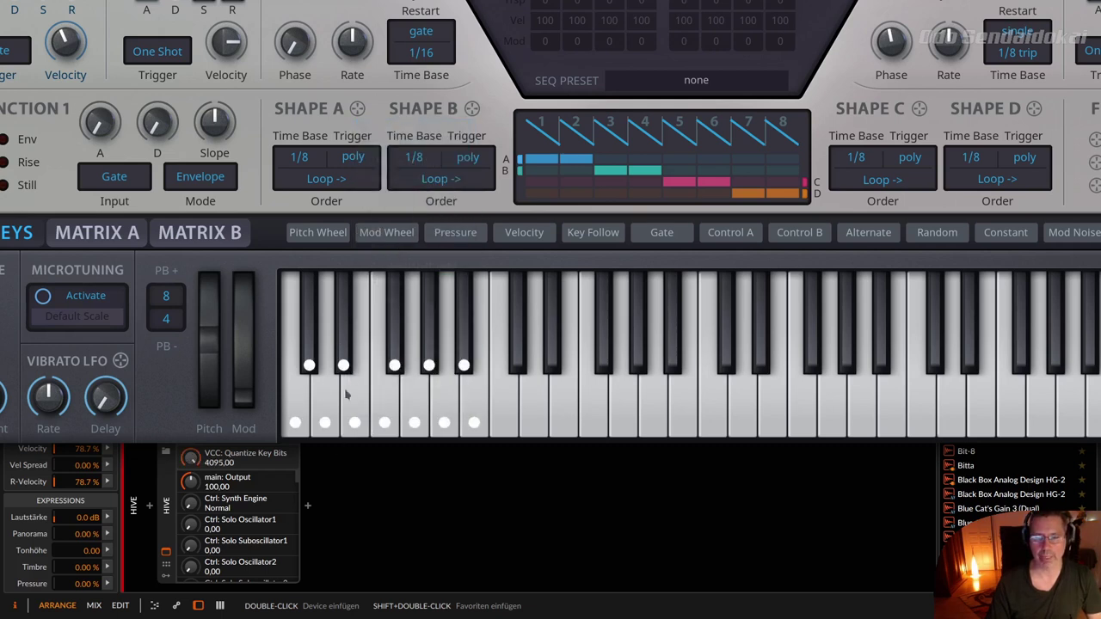
left_click(357, 428)
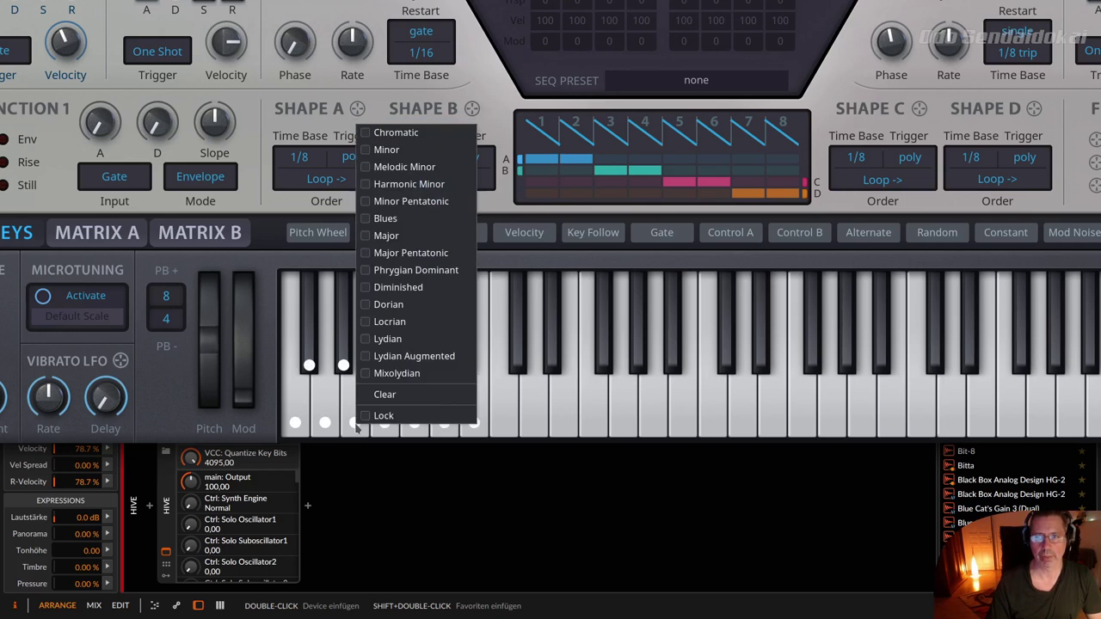
left_click(388, 152)
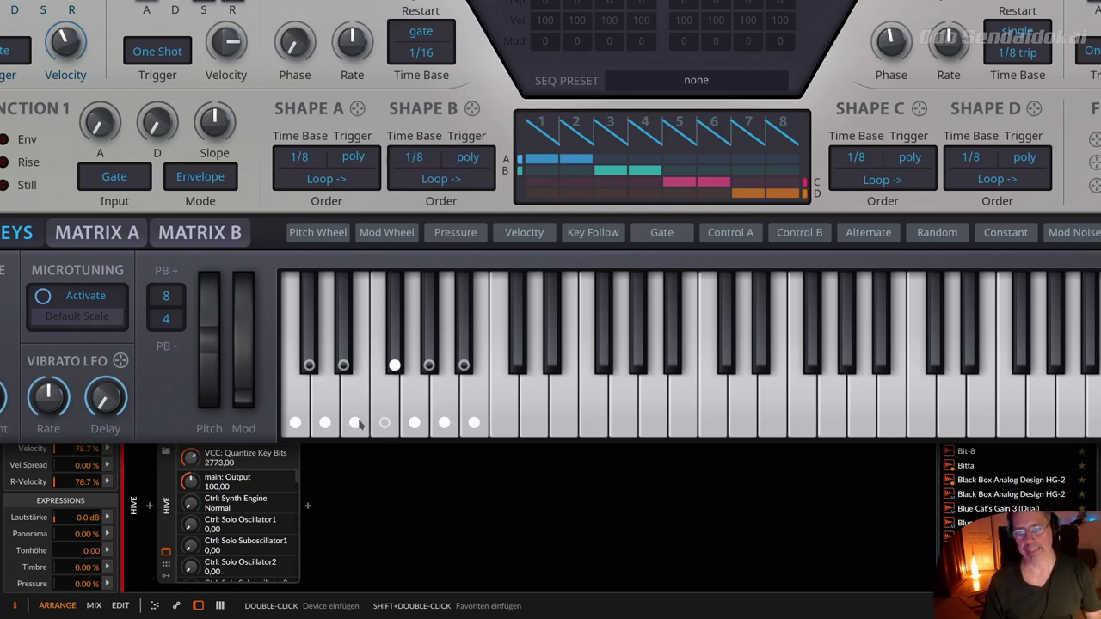
Step: Clear the key dots, audition Minor with a note, then switch to Major Pentatonic (bits 2708)
right_click(371, 389)
left_click(387, 389)
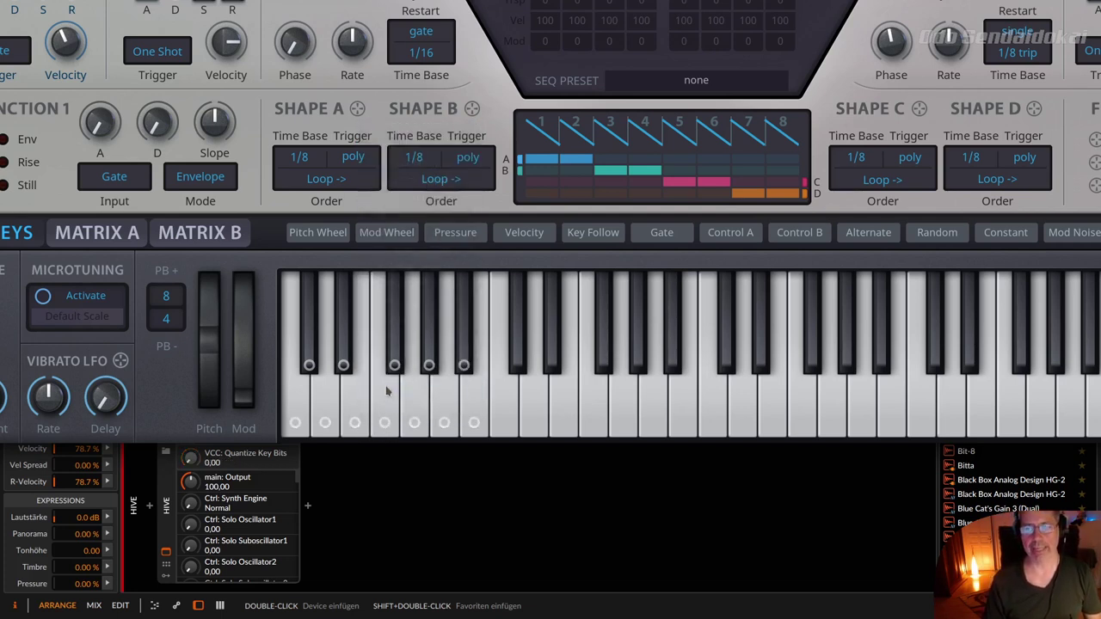
right_click(354, 424)
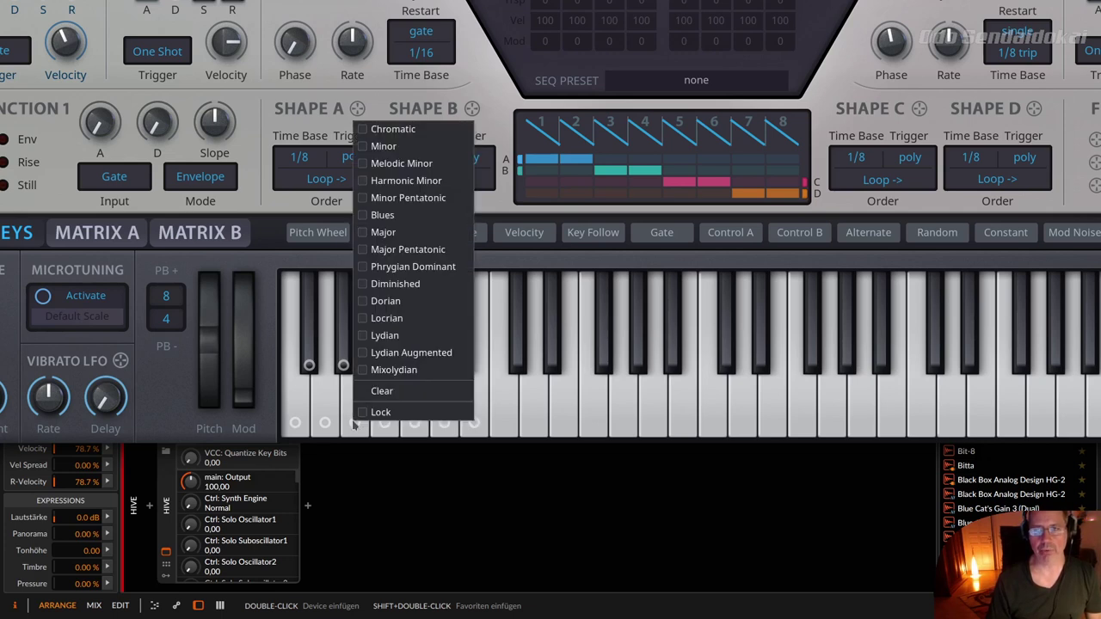
left_click(399, 156)
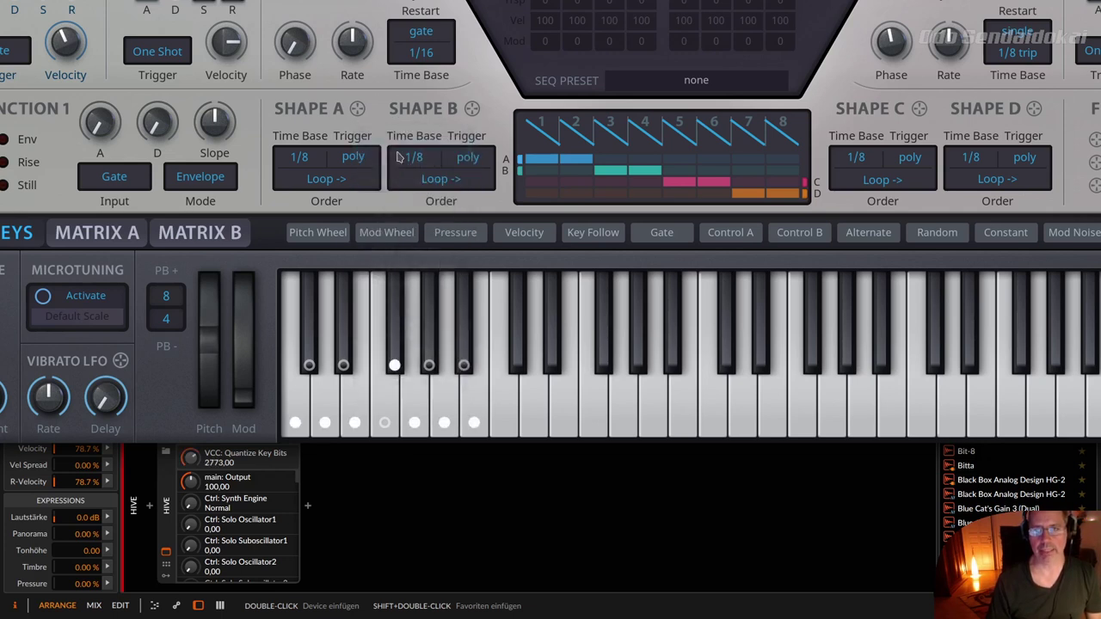
left_click(415, 394)
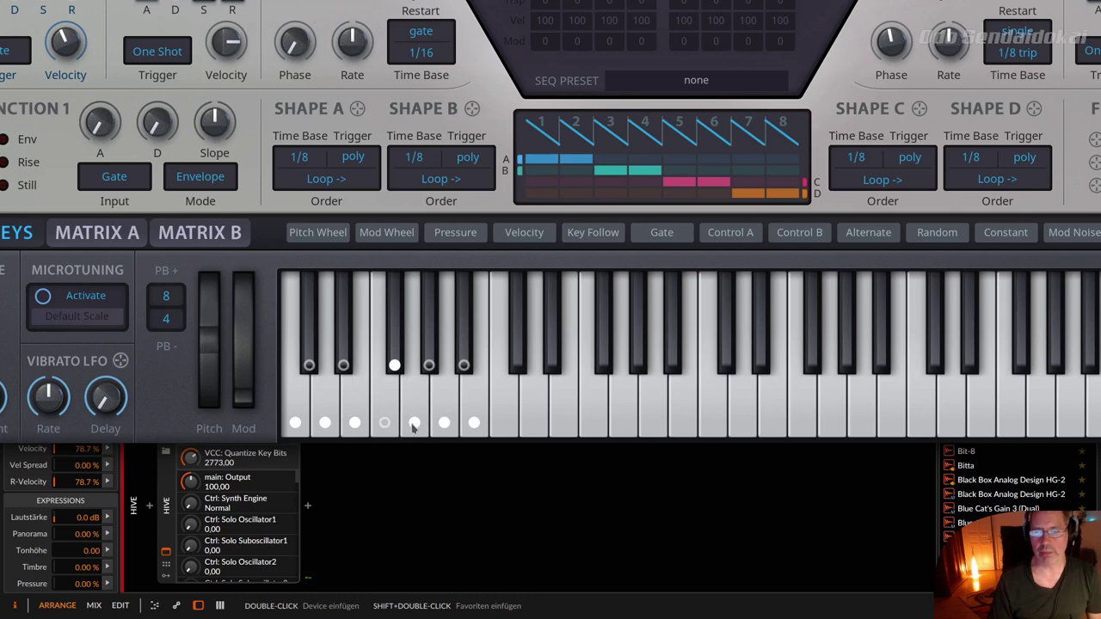
right_click(413, 422)
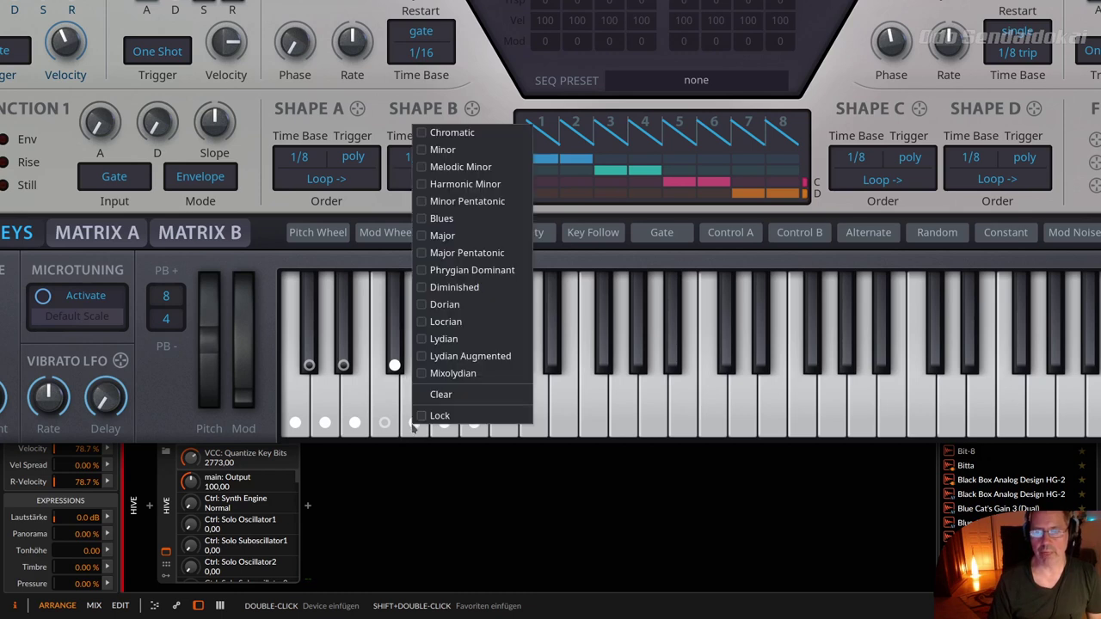
left_click(495, 257)
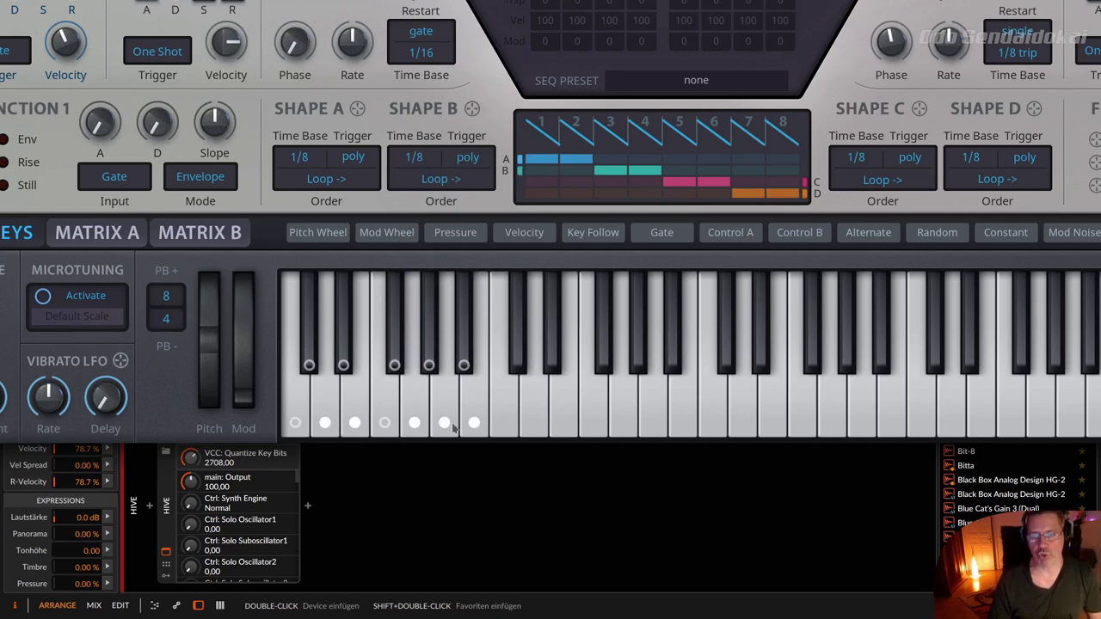
Step: Switch the key-quantize scale to Blues
right_click(414, 423)
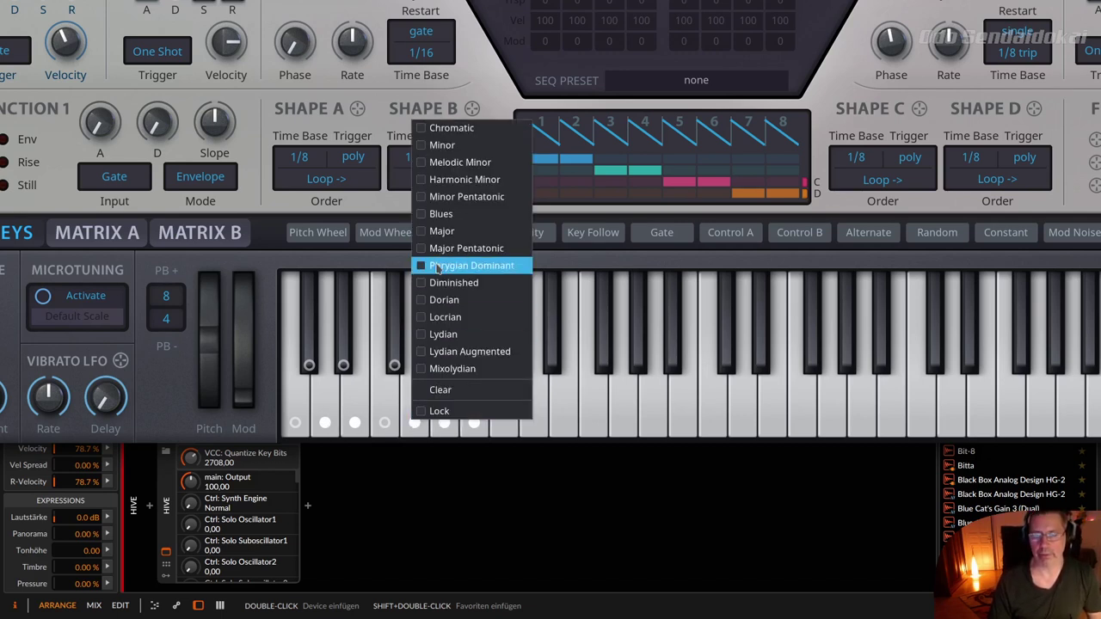
left_click(441, 216)
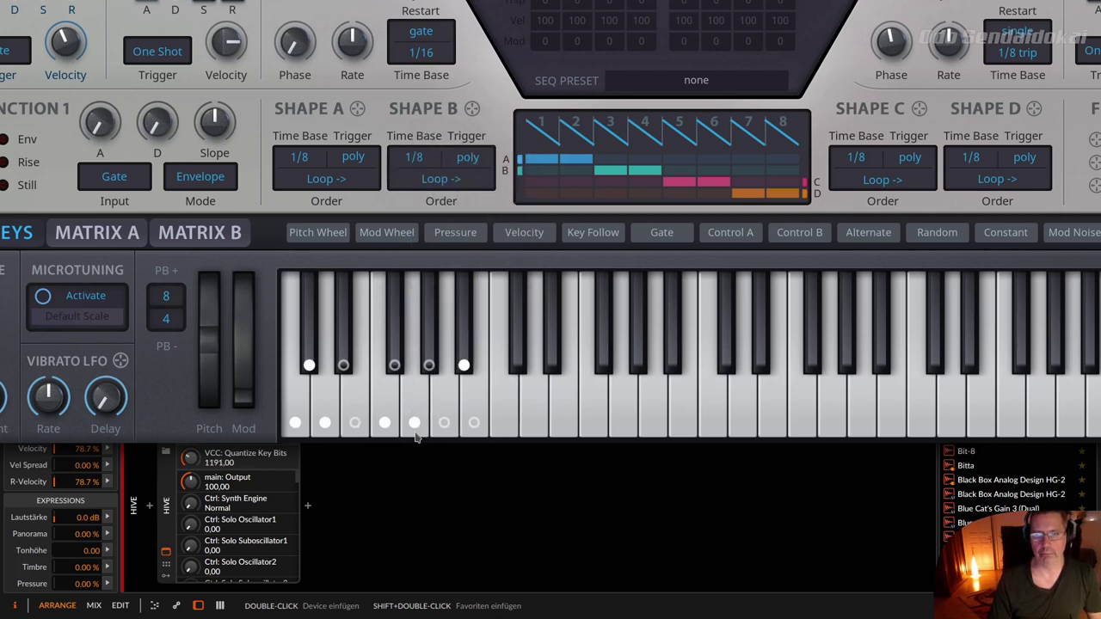
right_click(354, 425)
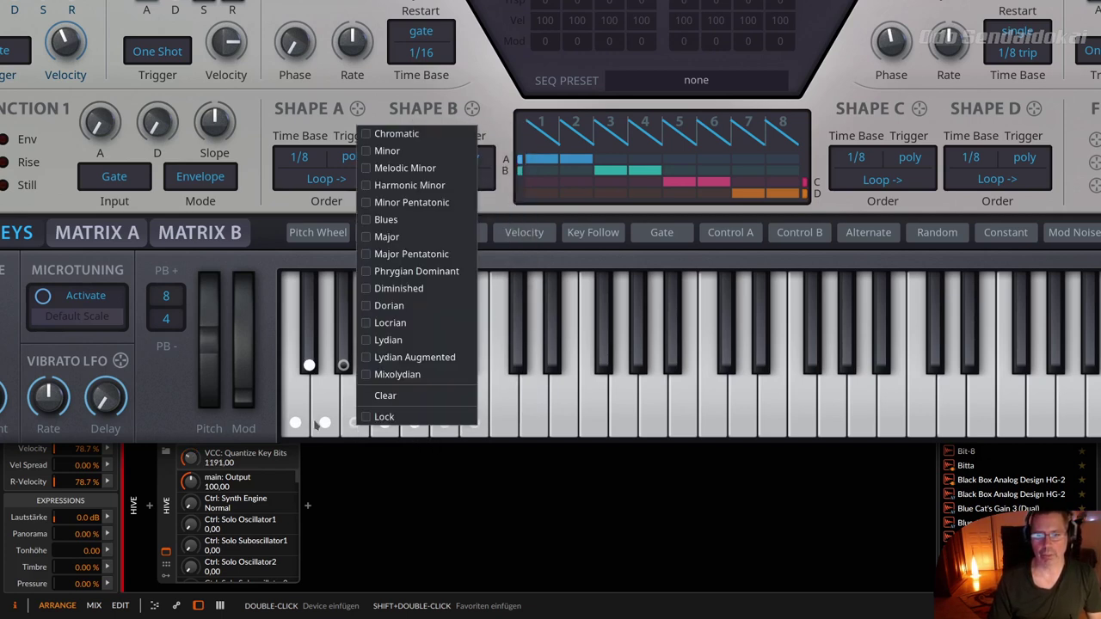
left_click(326, 424)
Step: Try another scale, then settle on Phrygian Dominant (Quantize Key Bits 3286)
right_click(325, 424)
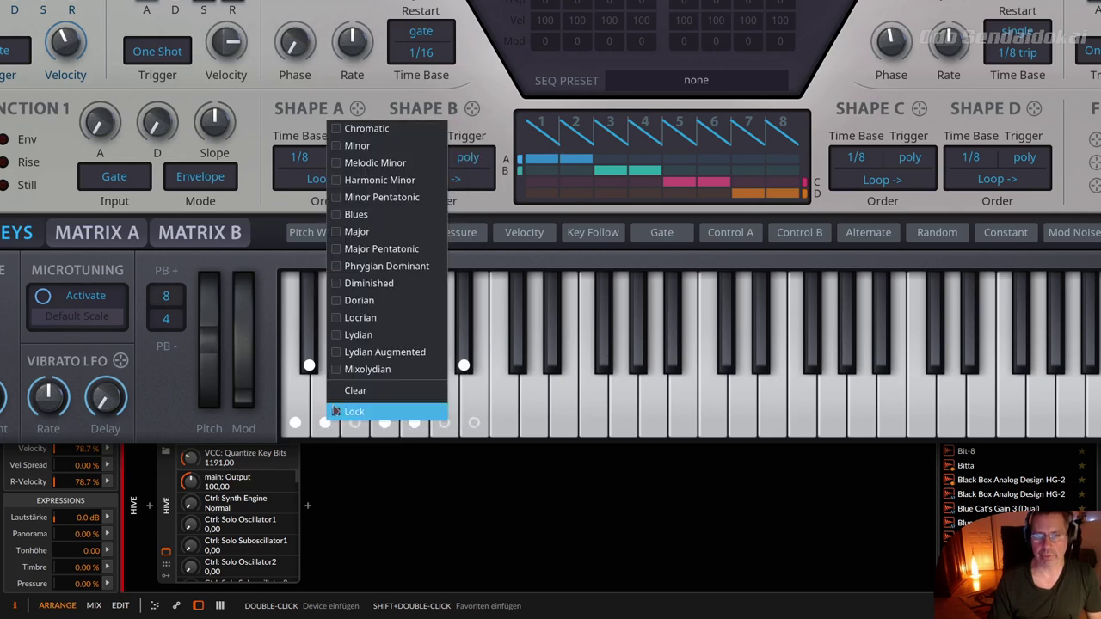
left_click(370, 282)
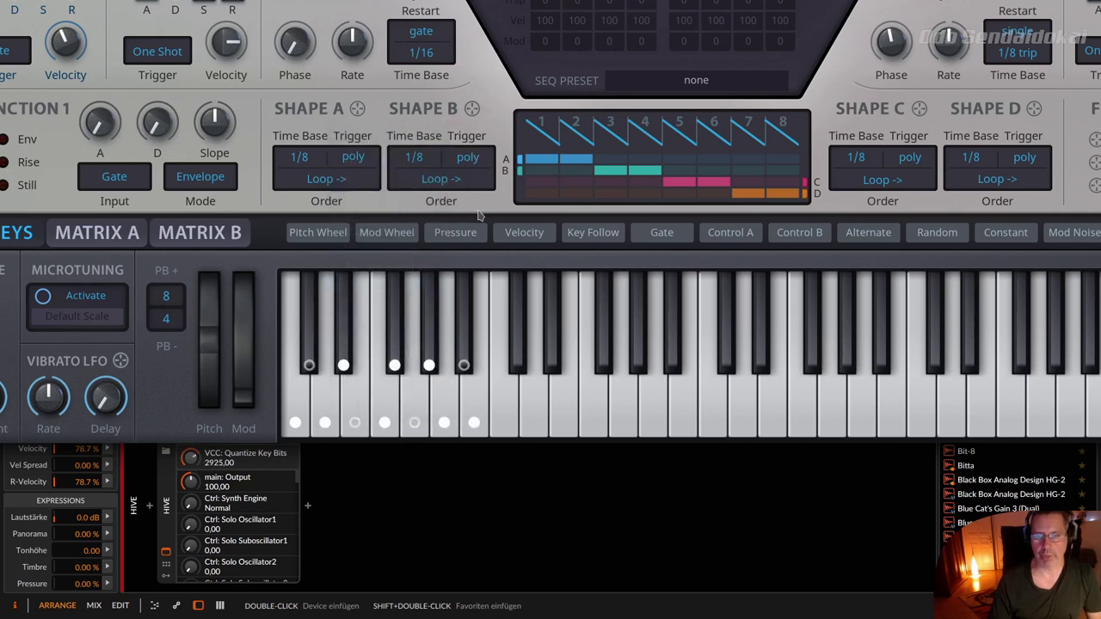
right_click(395, 368)
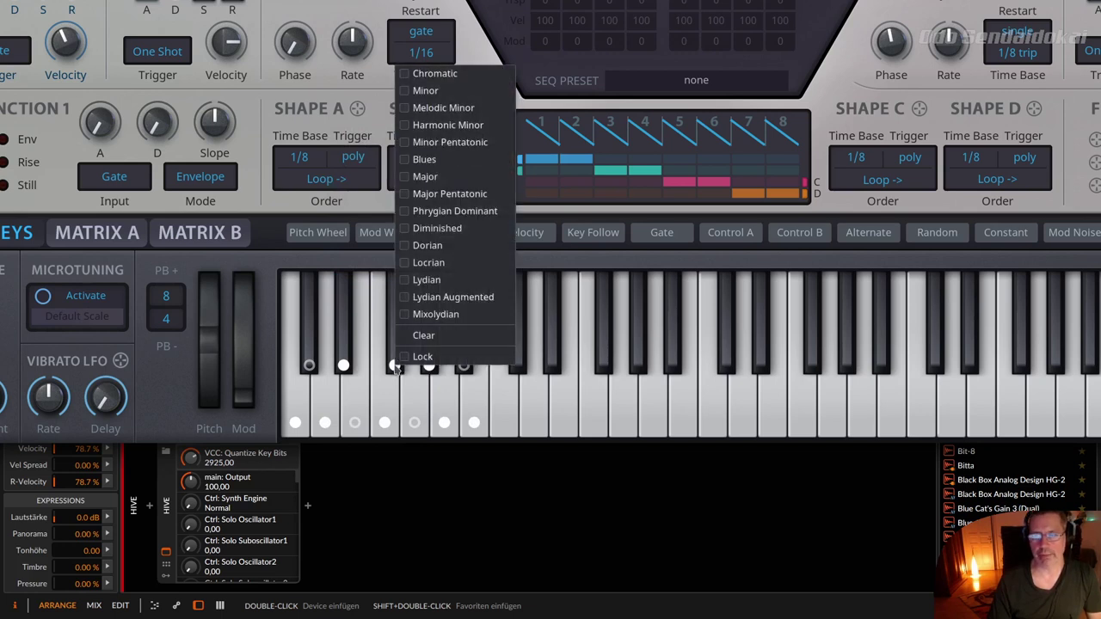
left_click(506, 217)
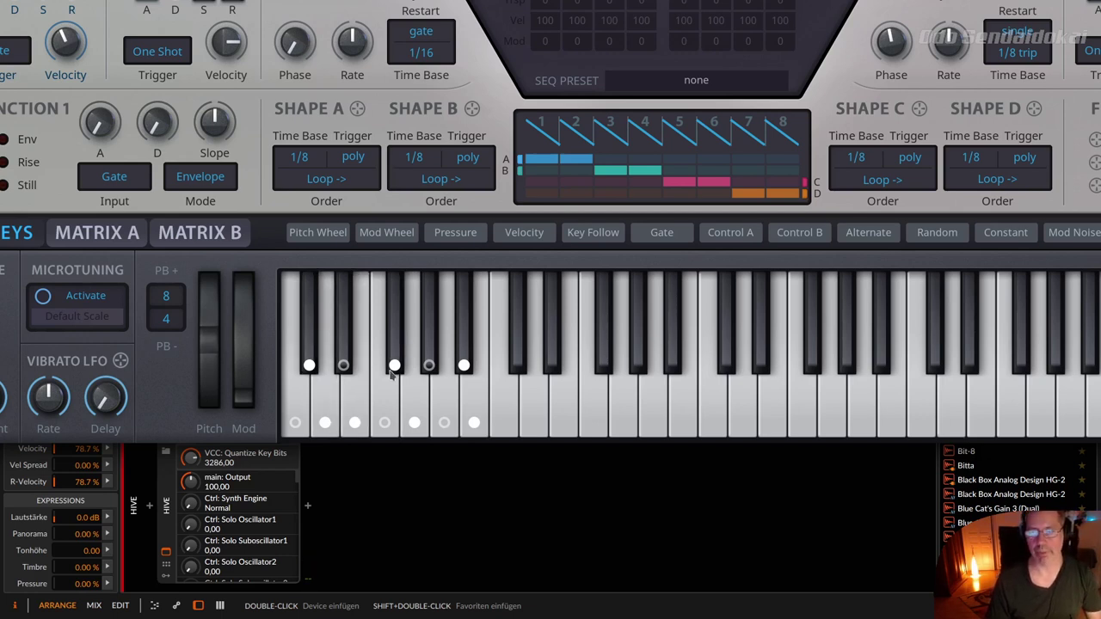
Step: Clear the key-quantize dots so Quantize Key Bits reads 0
right_click(420, 422)
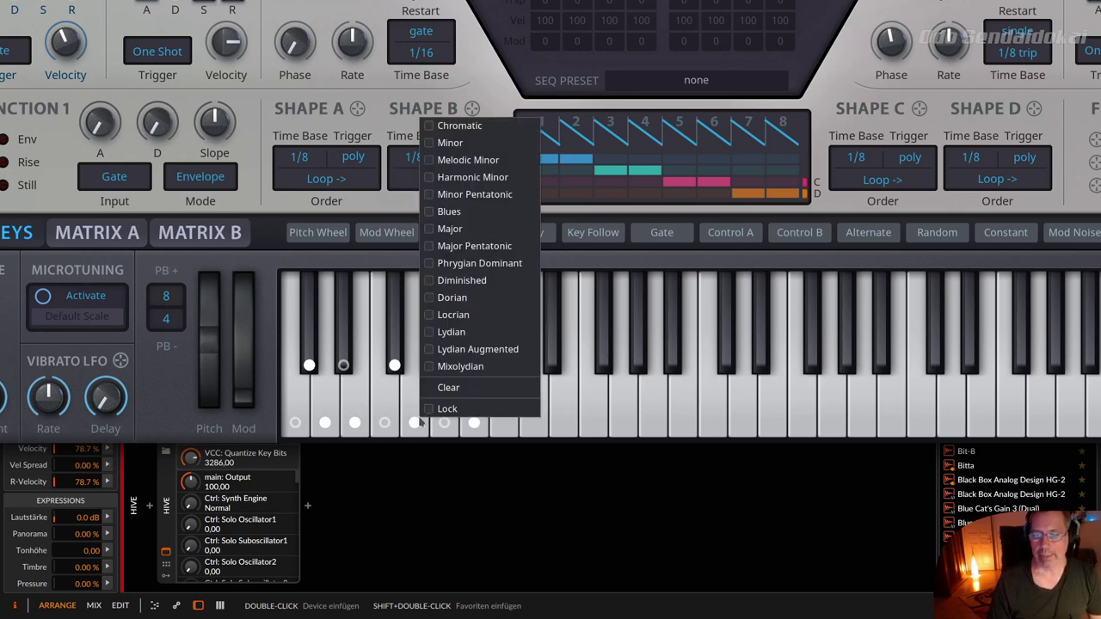
left_click(447, 388)
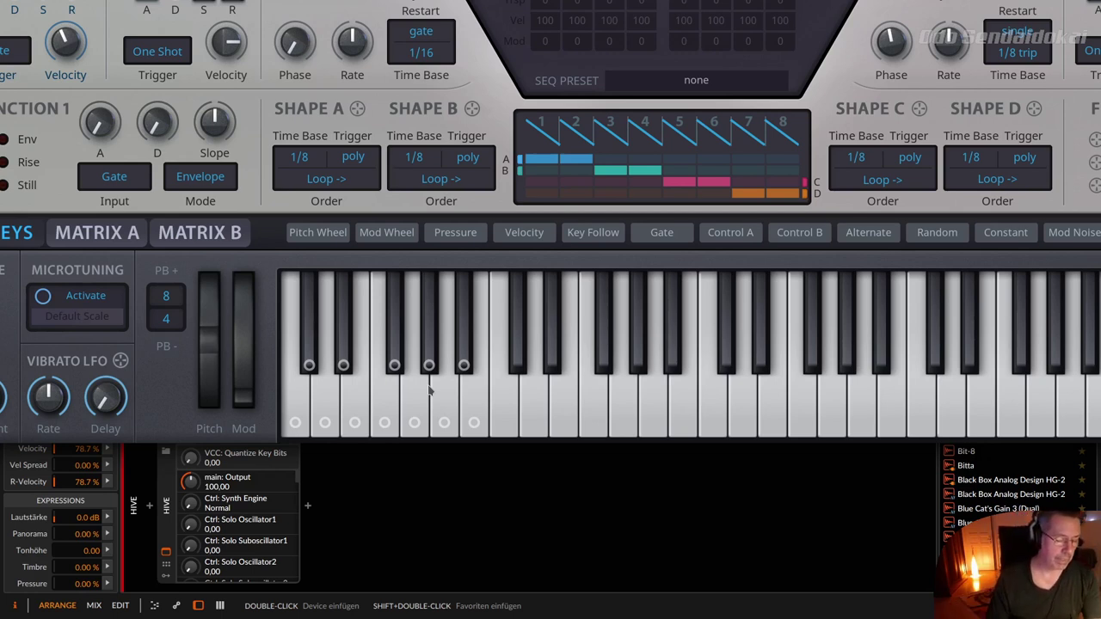
left_click(427, 391)
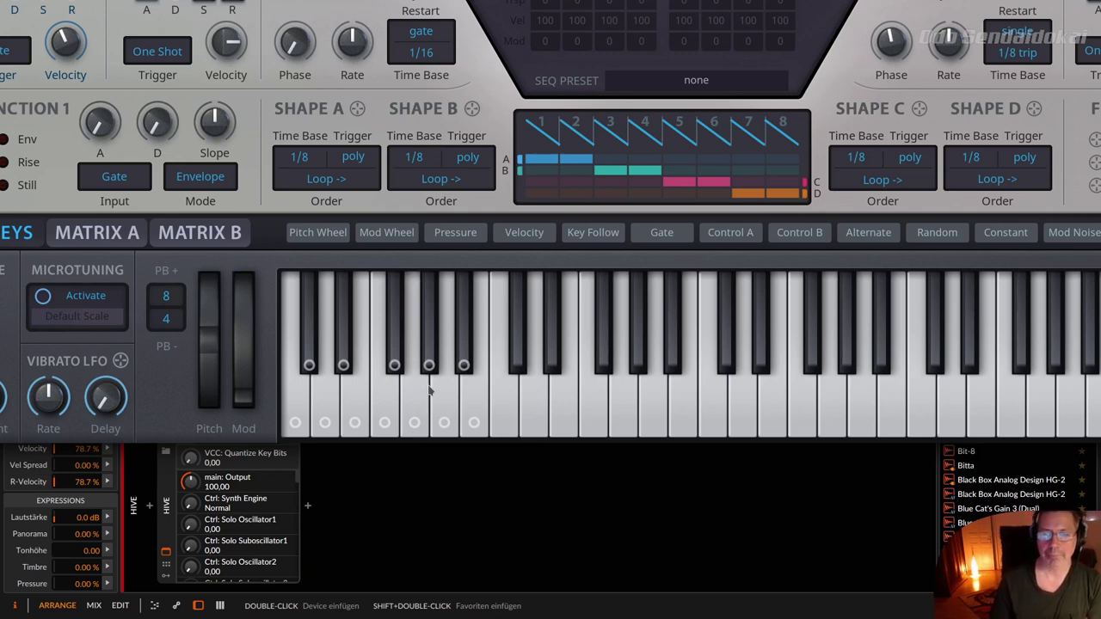
left_click(477, 404)
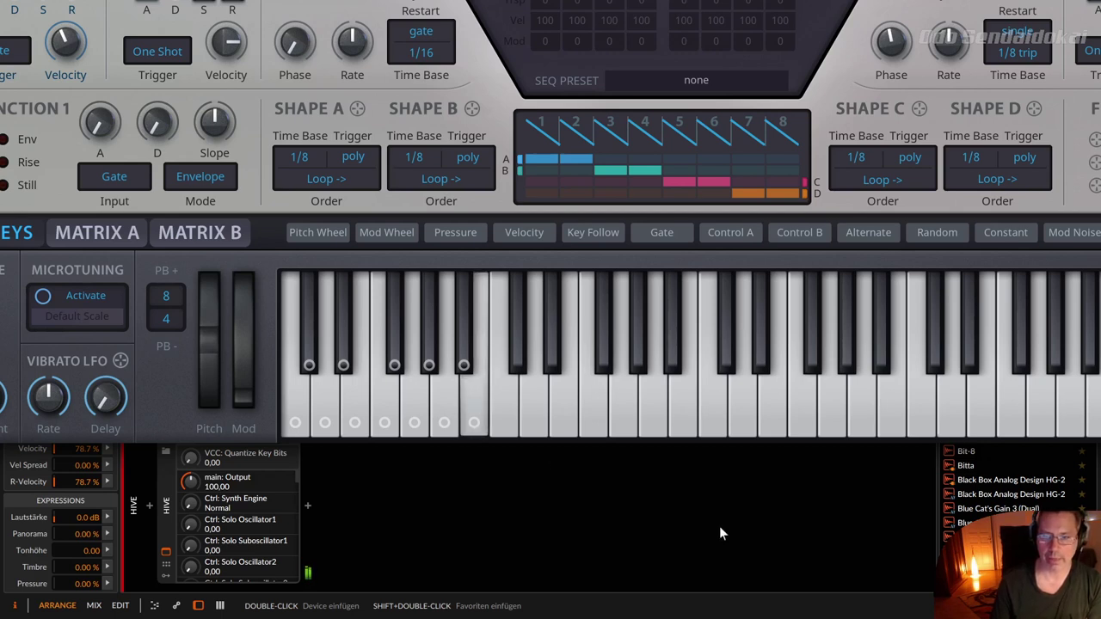
left_click(533, 421)
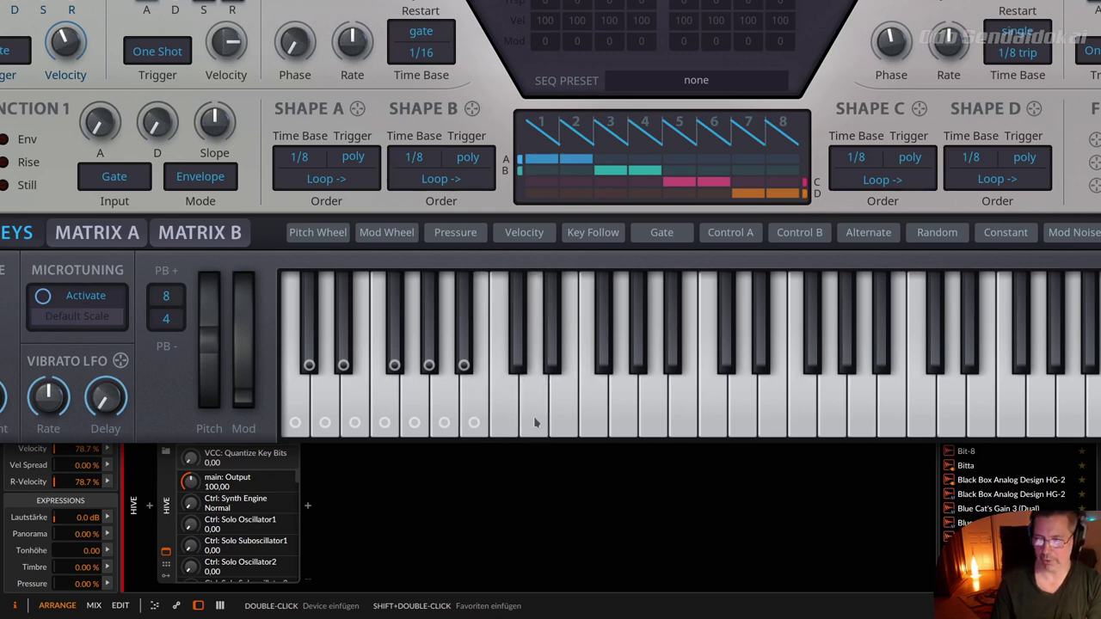
left_click(534, 421)
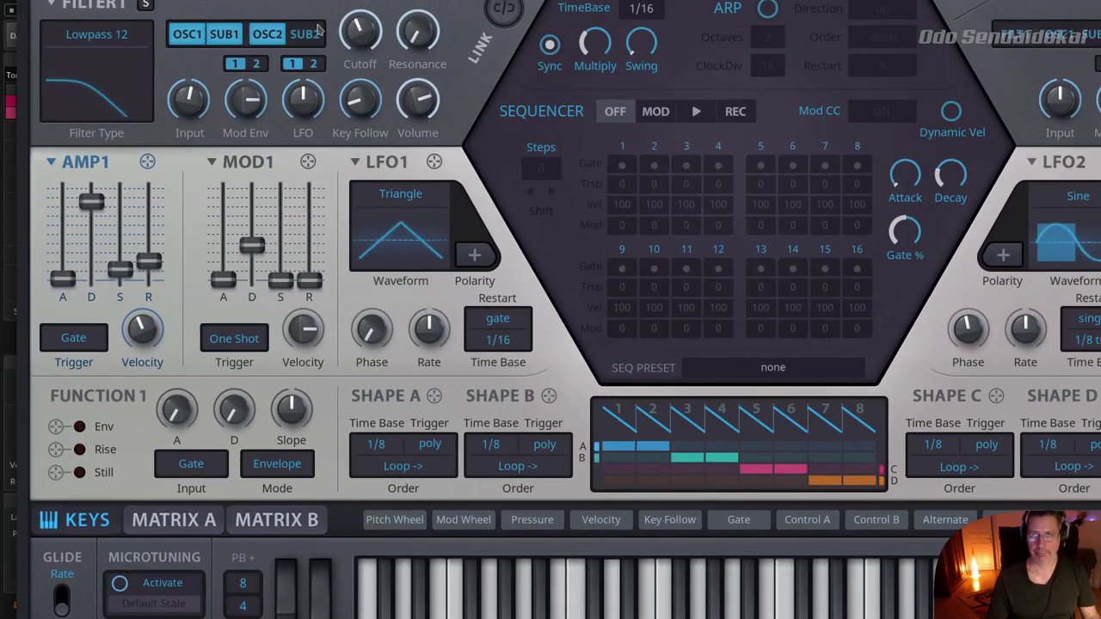
Step: Raise Filter 1's Lowpass 12 cutoff and play a note to hear the brighter sound
left_click_drag(354, 36, 353, 58)
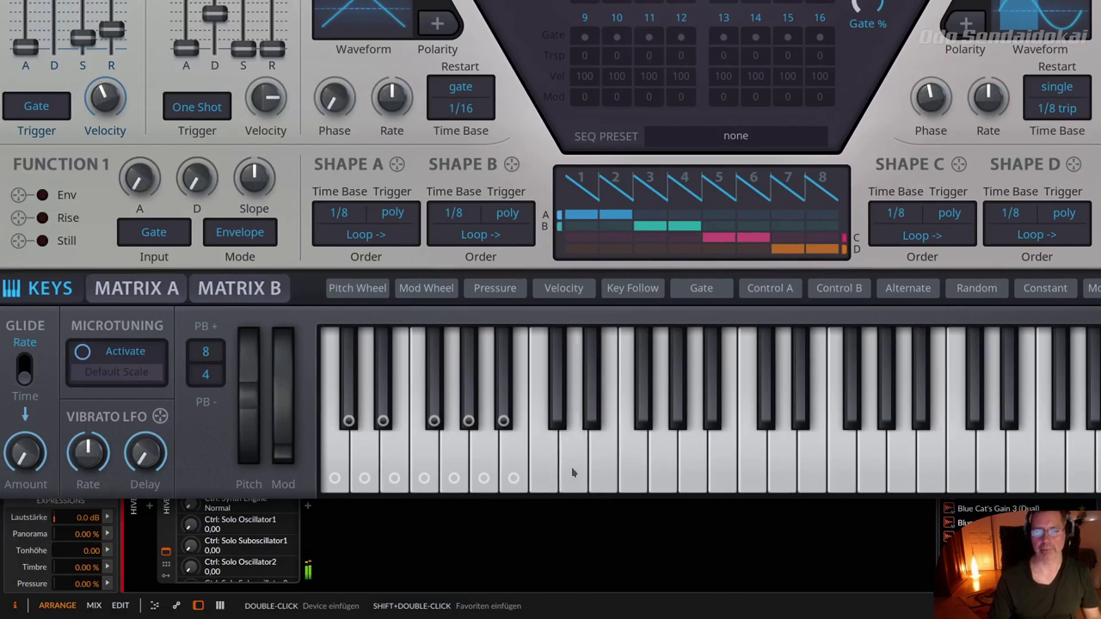
left_click(572, 472)
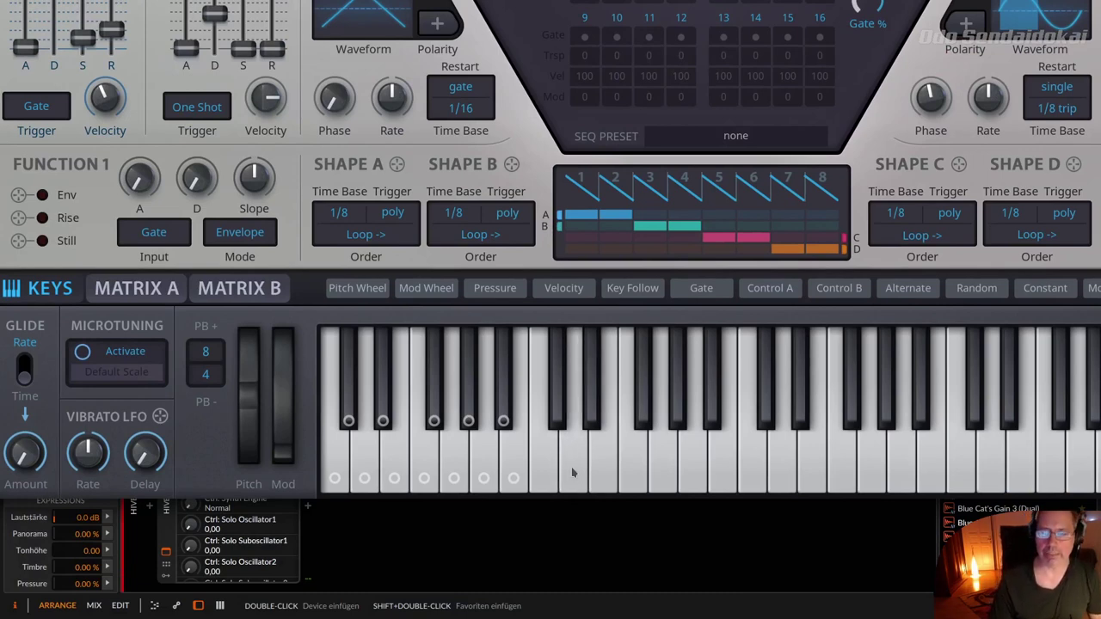